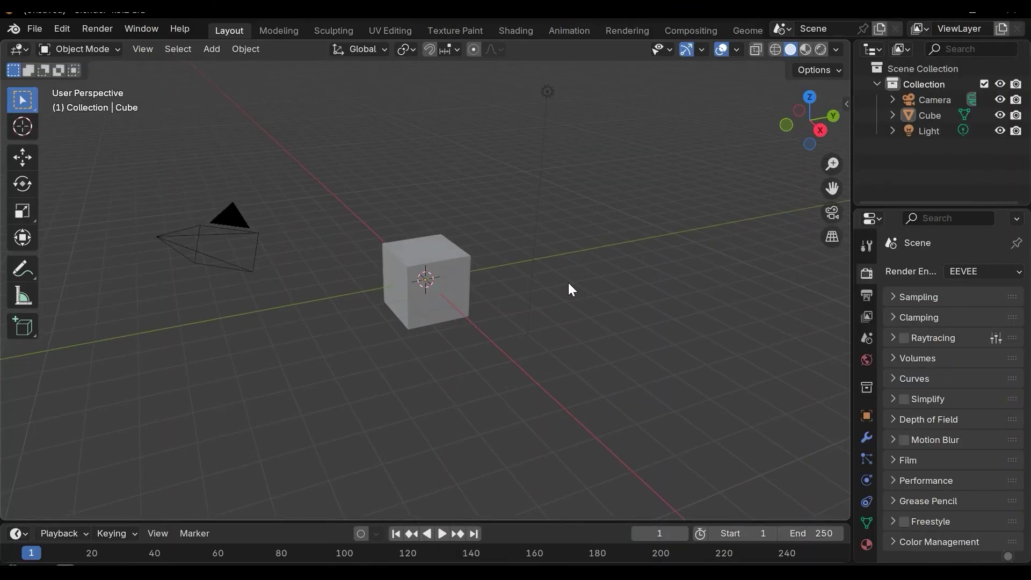
# Orbit the viewport to look down on the cube from higher above
pyautogui.moveTo(571, 290); pyautogui.dragTo(562, 287, button='middle')
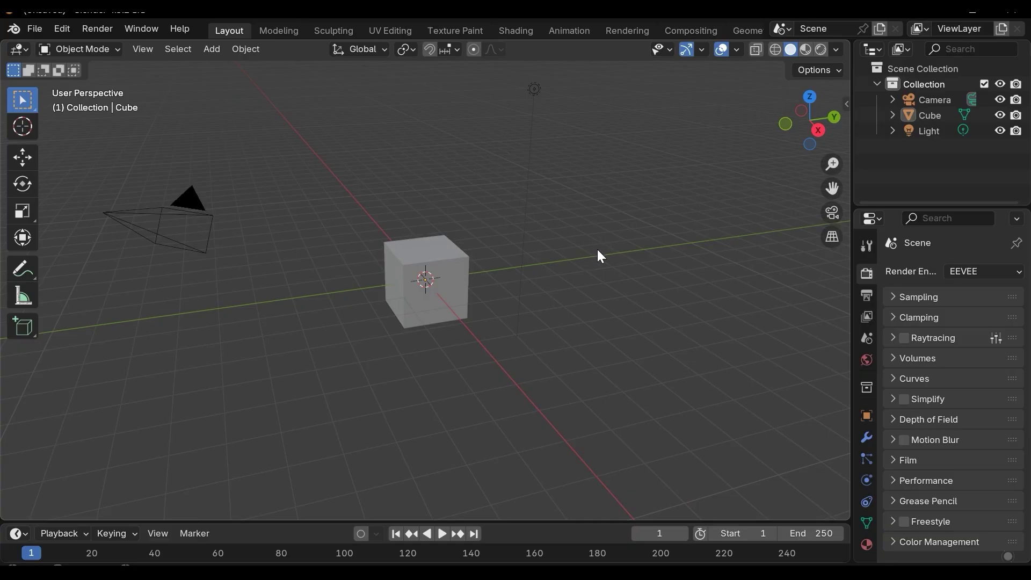
pyautogui.moveTo(519, 257); pyautogui.dragTo(531, 283, button='middle')
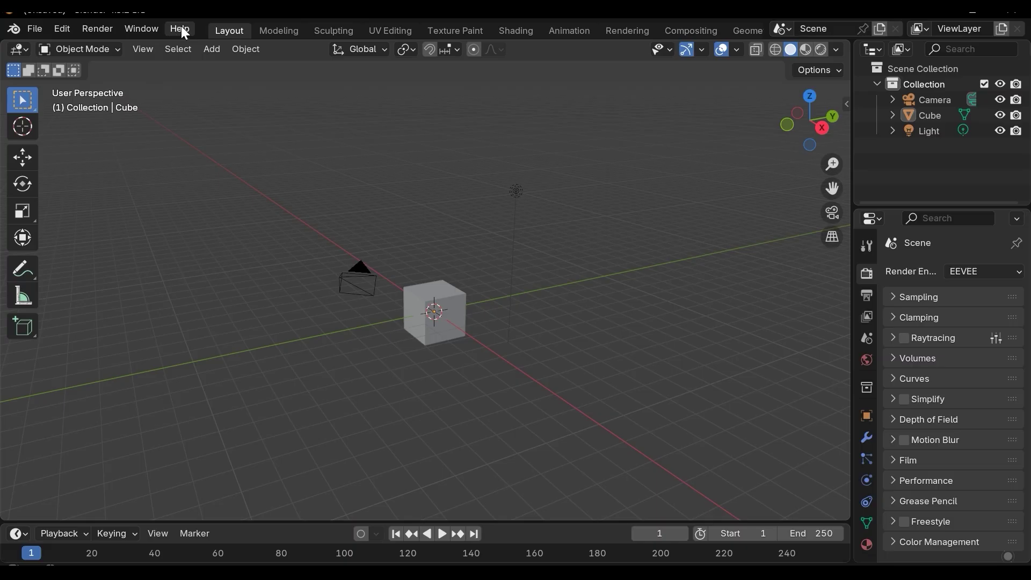
# Browse the File menu entries, then bring up Save As proposing Untitled.blend
pyautogui.click(35, 29)
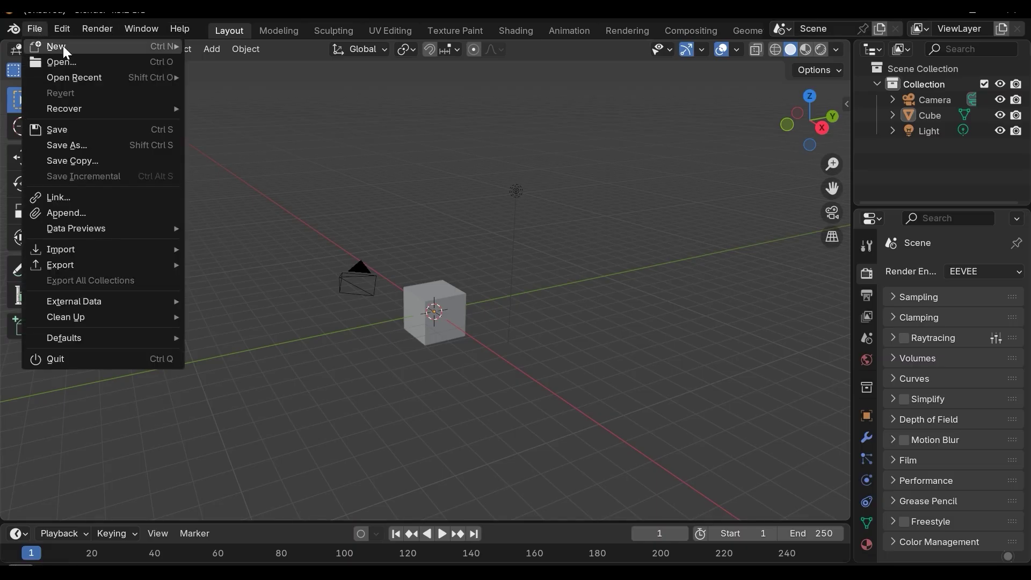
pyautogui.moveTo(97, 54)
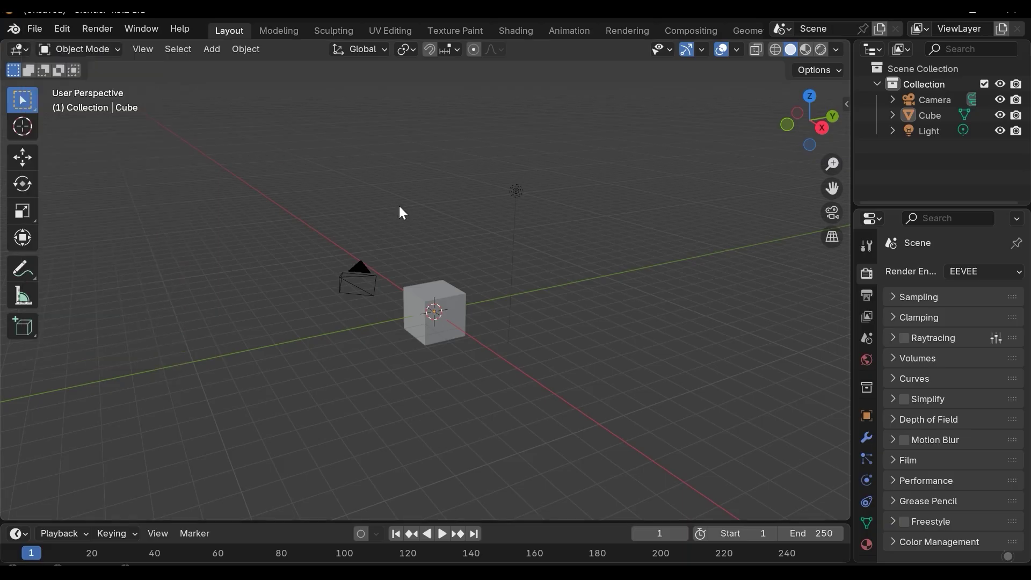
pyautogui.click(31, 31)
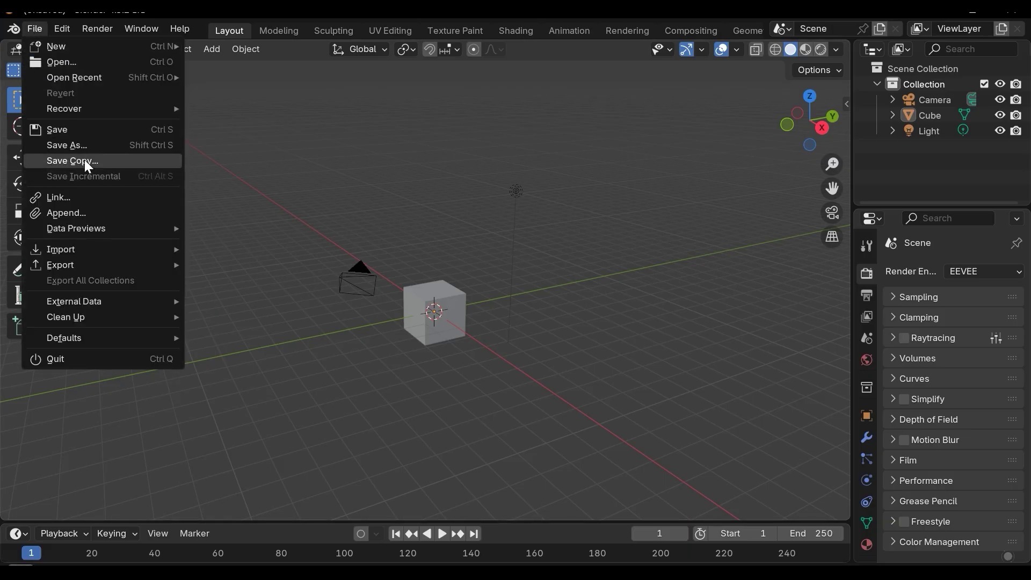
pyautogui.moveTo(96, 249)
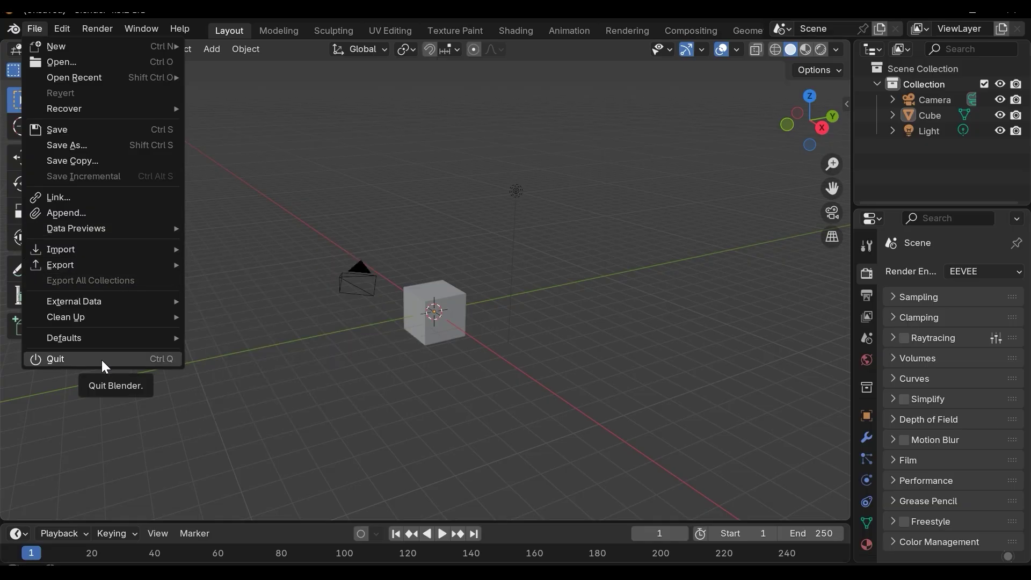
pyautogui.click(109, 145)
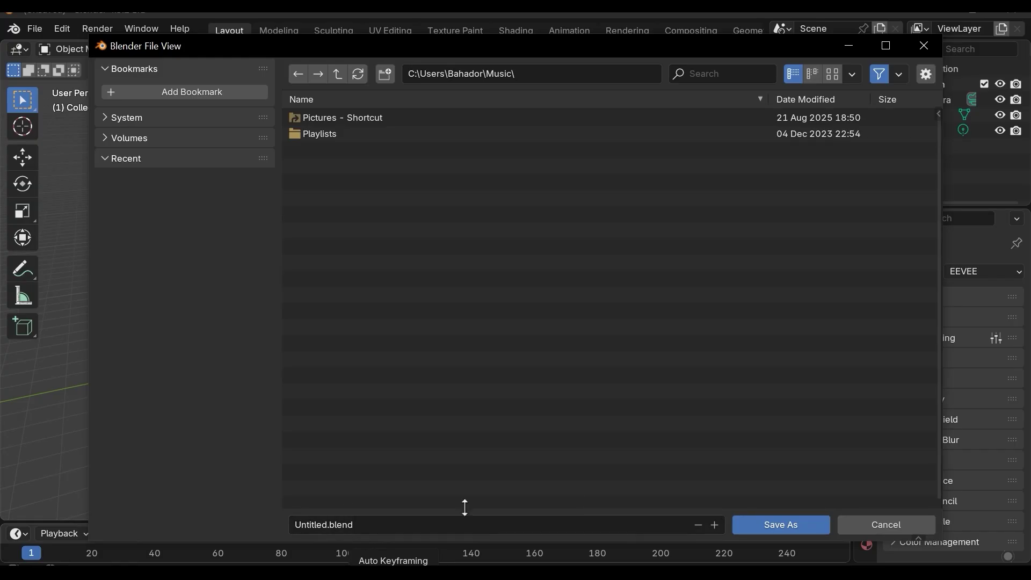
# Cancel the Save As file browser with Escape without saving
pyautogui.press('Escape')
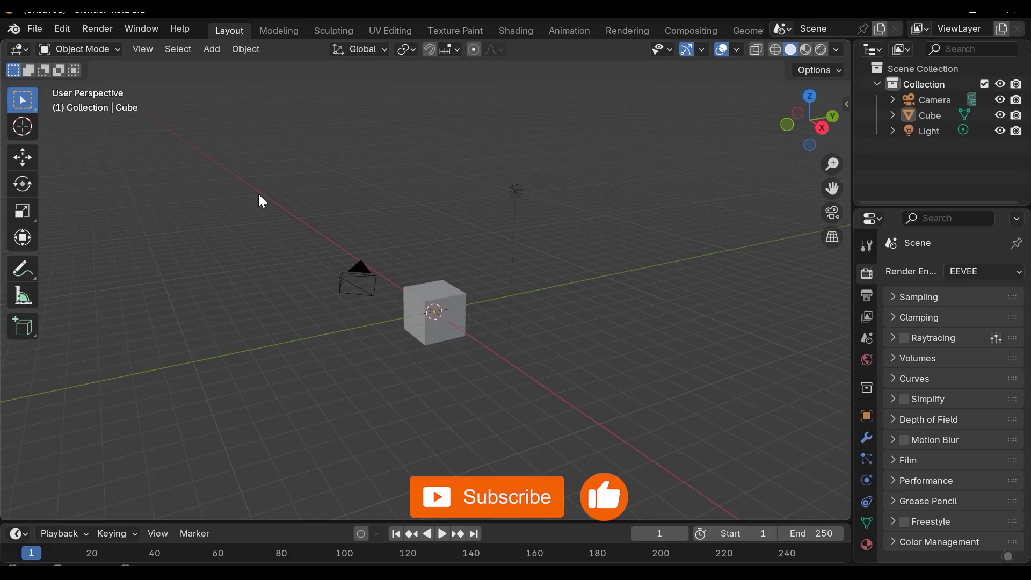
# Open Preferences from the Edit menu, landing on the Interface settings
pyautogui.click(63, 27)
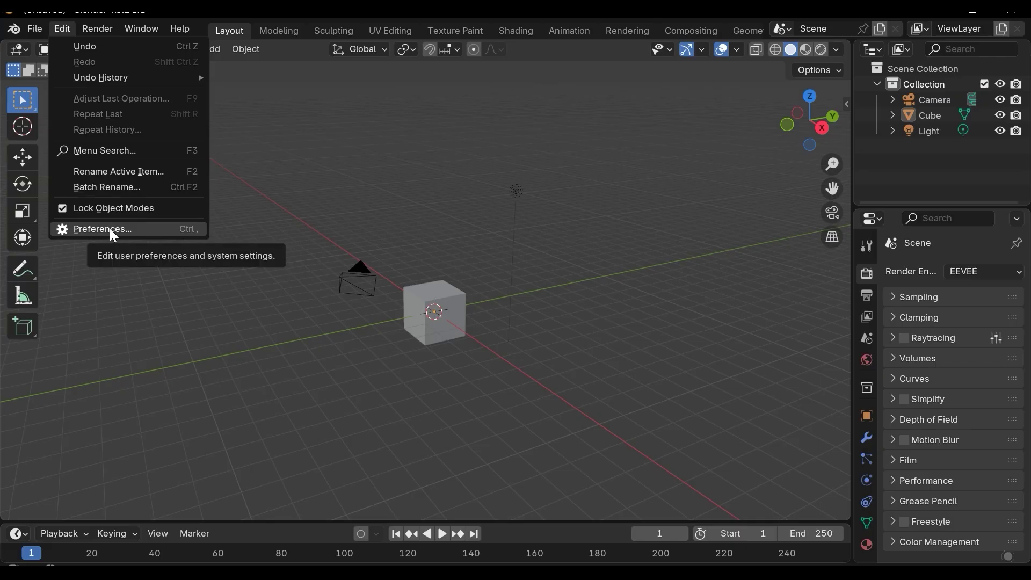
pyautogui.click(135, 229)
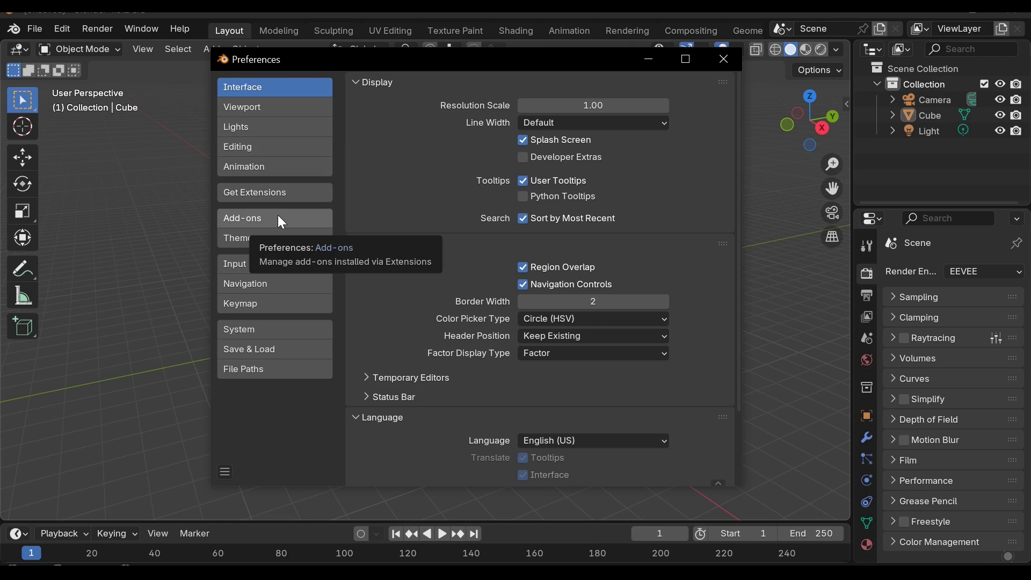
# Look at the Themes section, then switch Preferences to the Keymap section
pyautogui.click(259, 240)
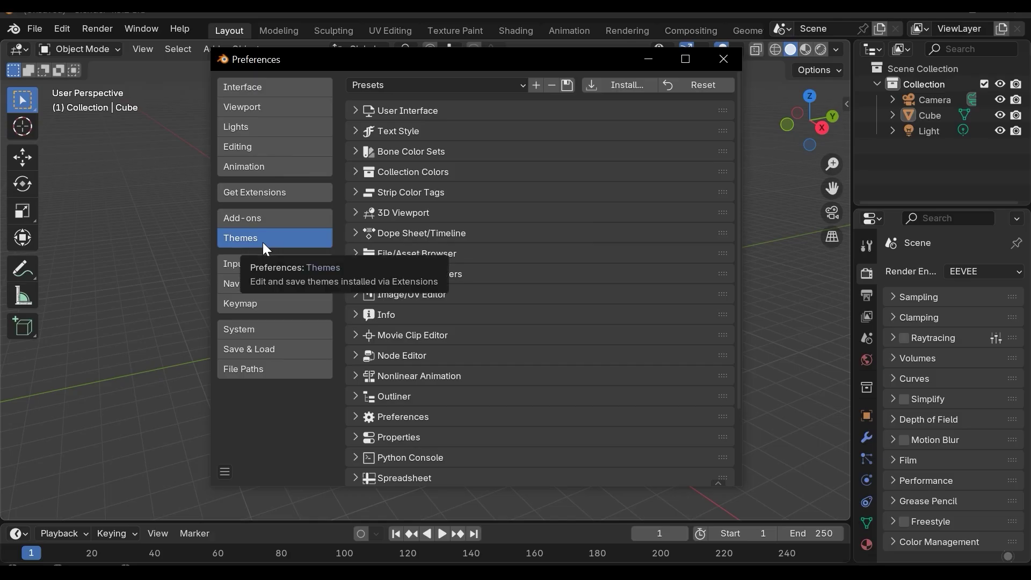
pyautogui.click(275, 305)
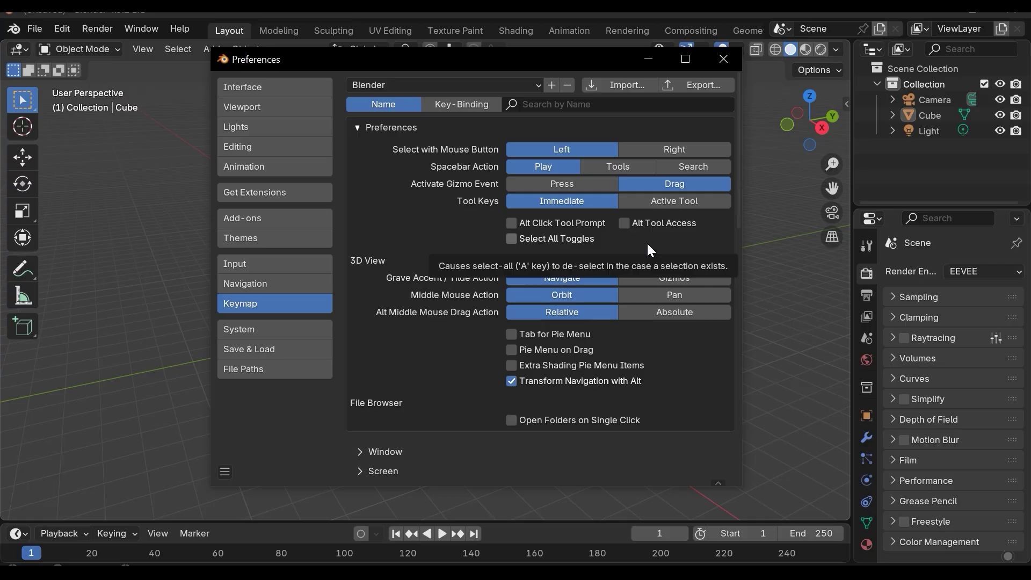
# Review the System preferences, nudge the window left, then close Preferences
pyautogui.click(269, 329)
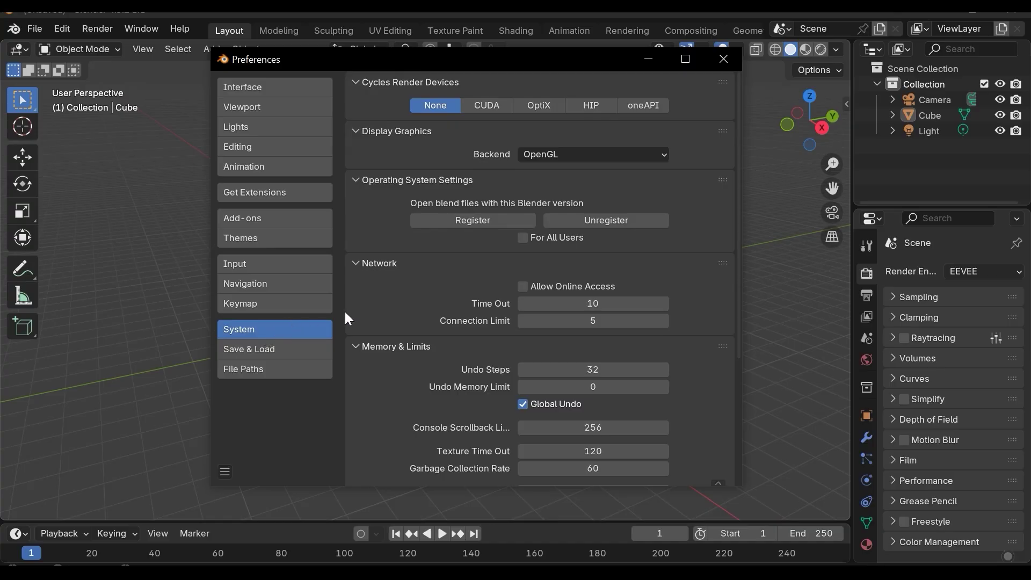
pyautogui.scroll(-6, 427, 311)
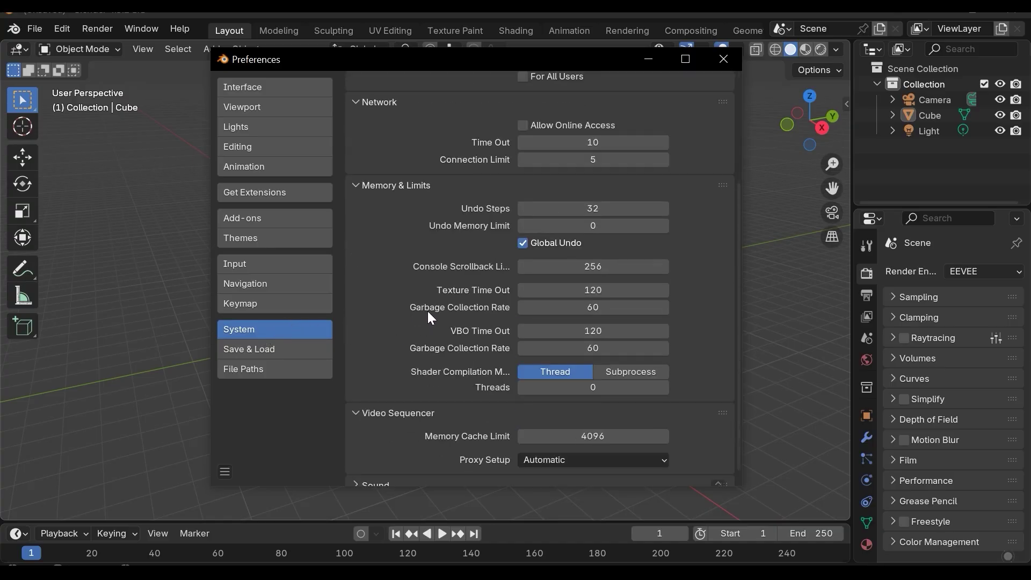
pyautogui.scroll(6, 408, 344)
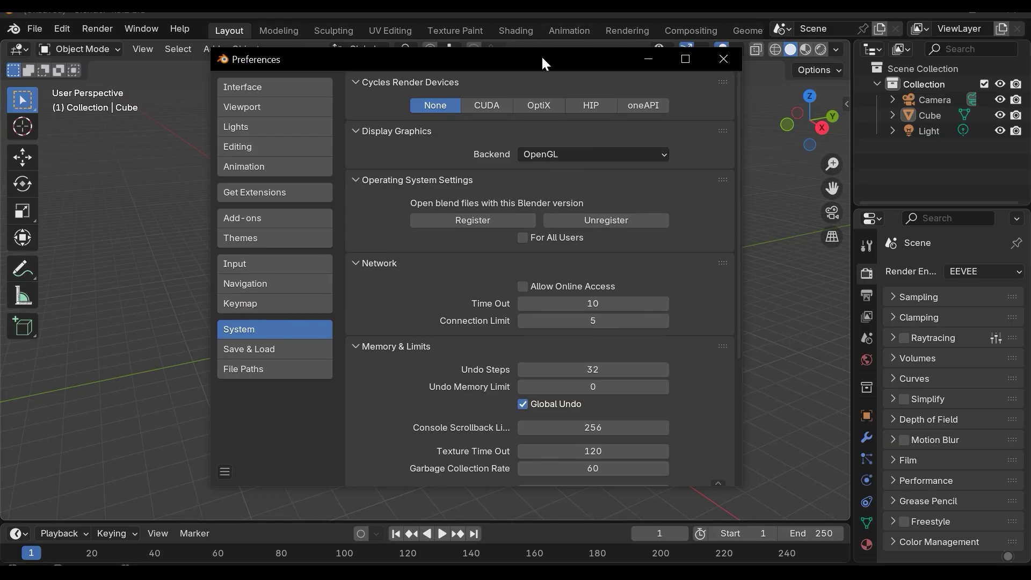
pyautogui.moveTo(543, 63); pyautogui.dragTo(496, 66)
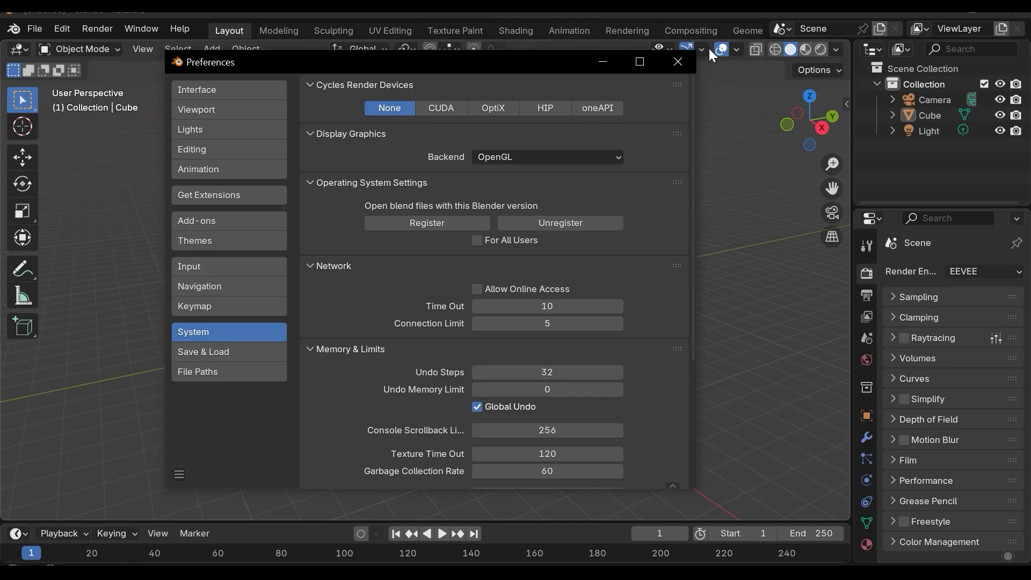
pyautogui.click(678, 61)
pyautogui.click(100, 29)
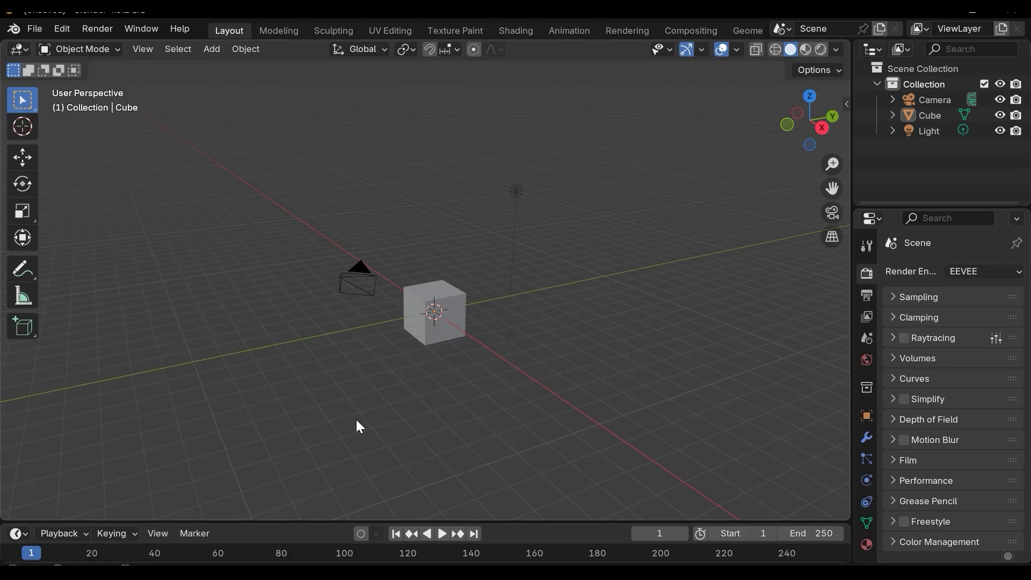
pyautogui.click(99, 30)
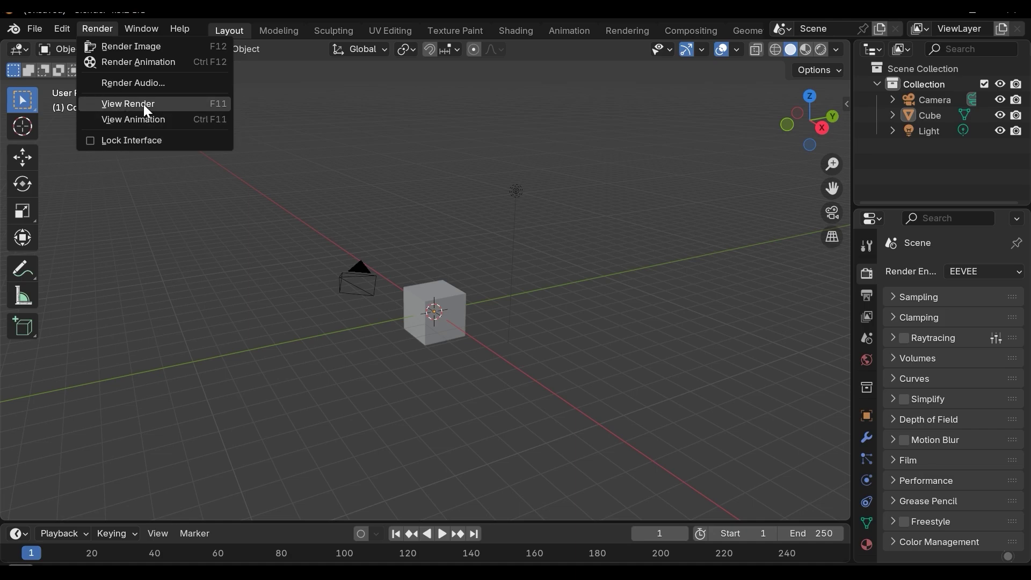
pyautogui.moveTo(144, 30)
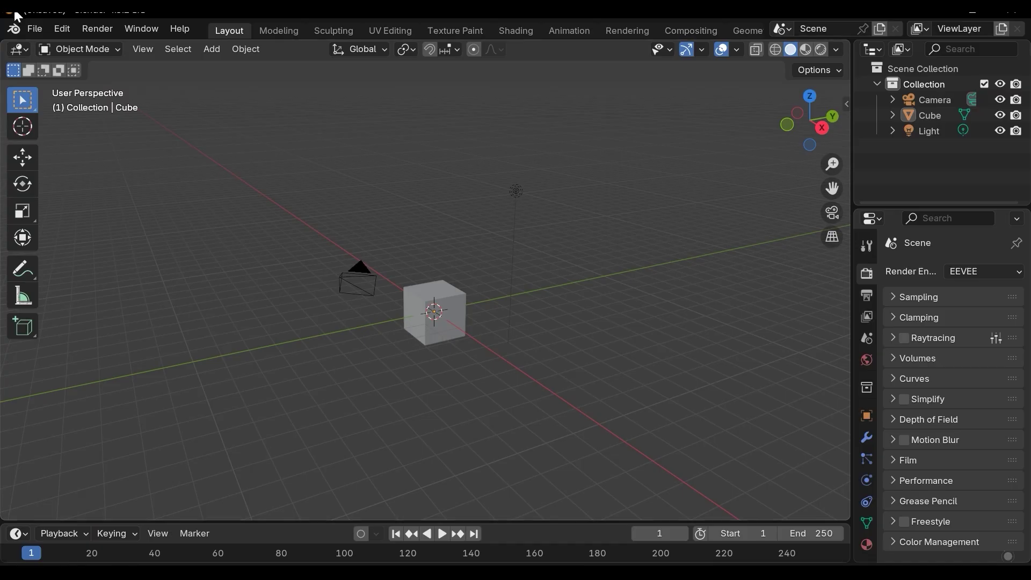
# Open a new 3D Viewport window and turn it into a Shader Editor
pyautogui.click(150, 28)
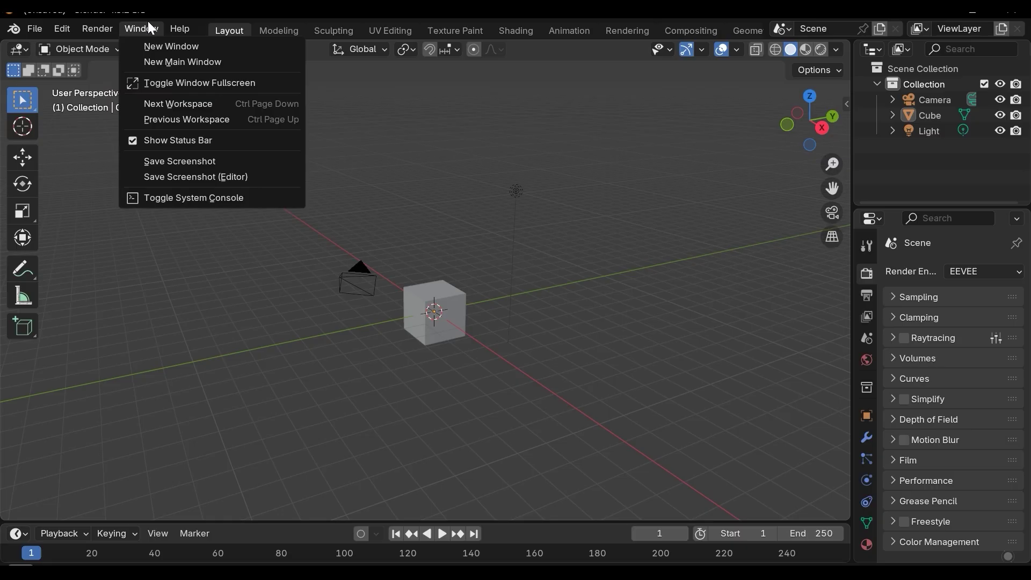
pyautogui.click(205, 50)
pyautogui.moveTo(290, 34); pyautogui.dragTo(503, 31)
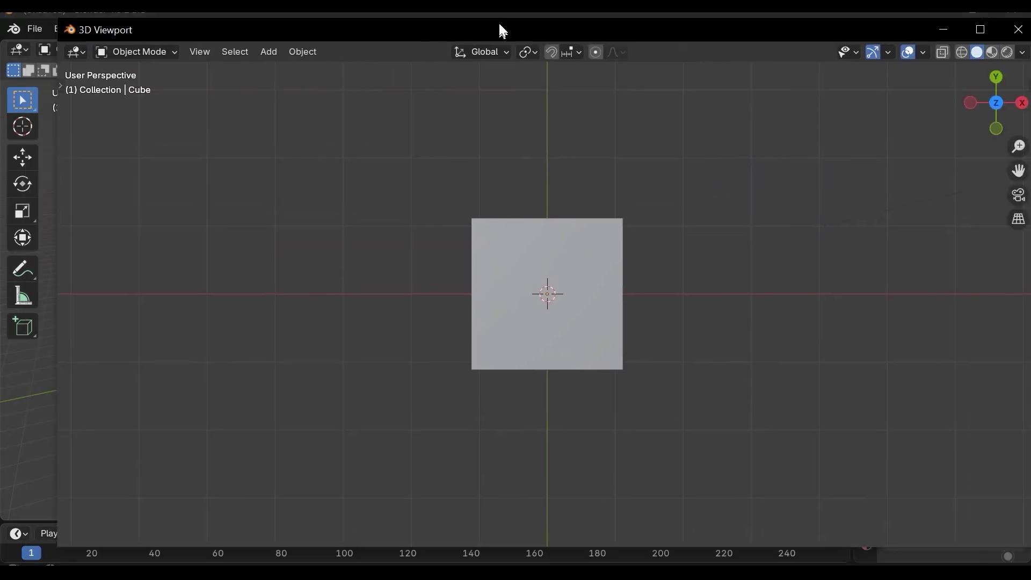
pyautogui.click(119, 52)
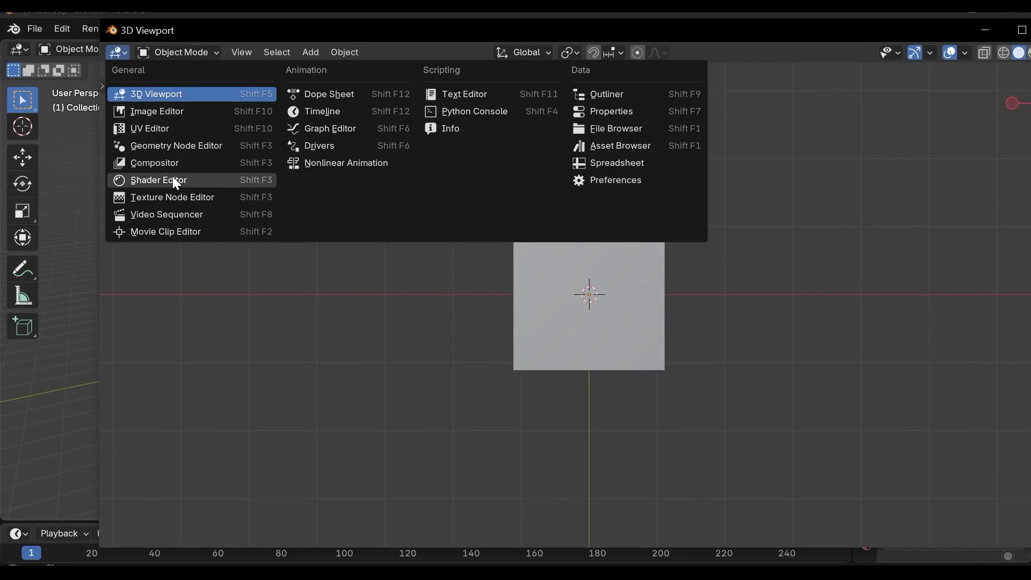
pyautogui.click(170, 180)
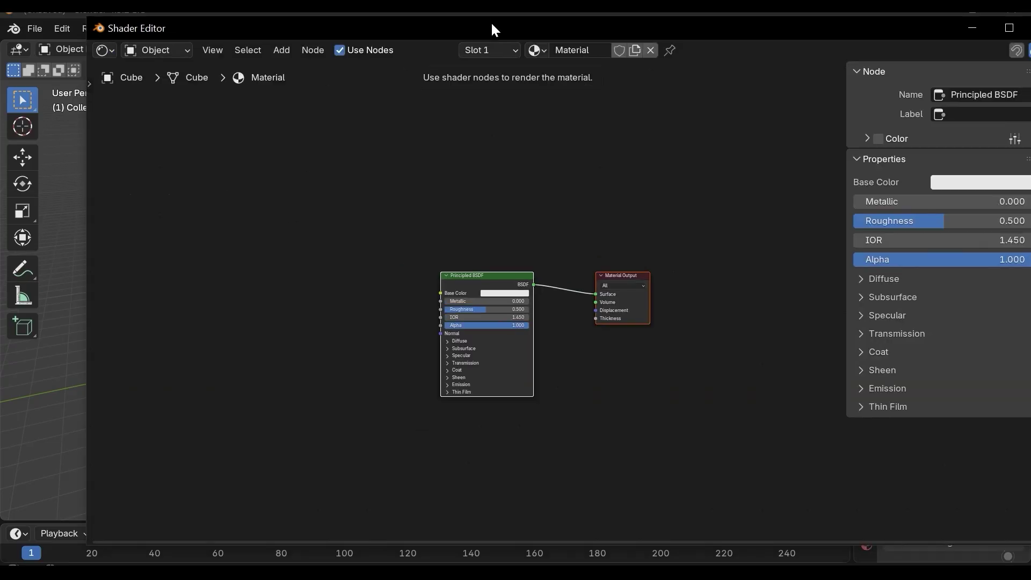
pyautogui.doubleClick(491, 22)
# Open a duplicate main Blender window, move it, then close it again
pyautogui.click(138, 27)
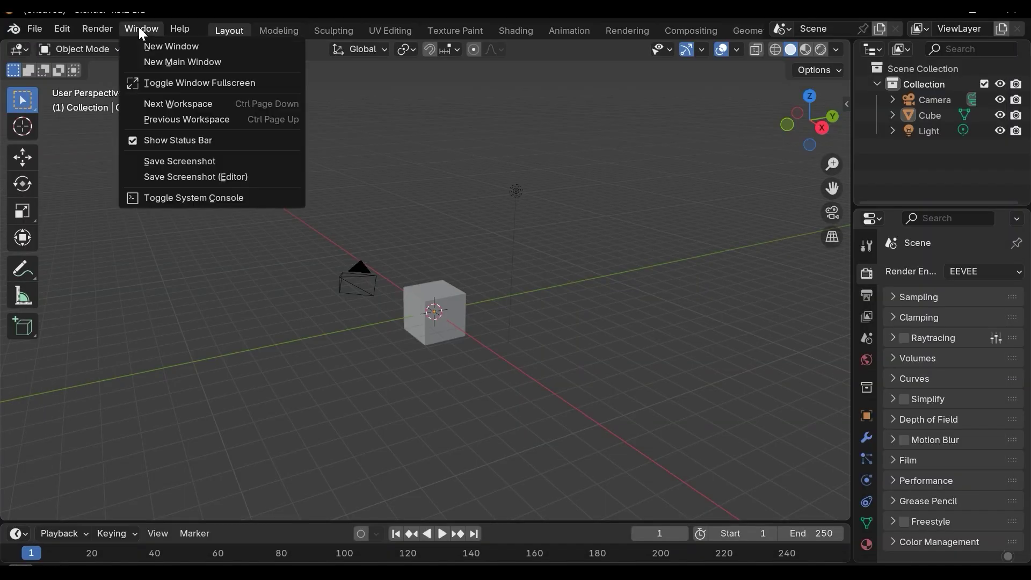
pyautogui.click(165, 63)
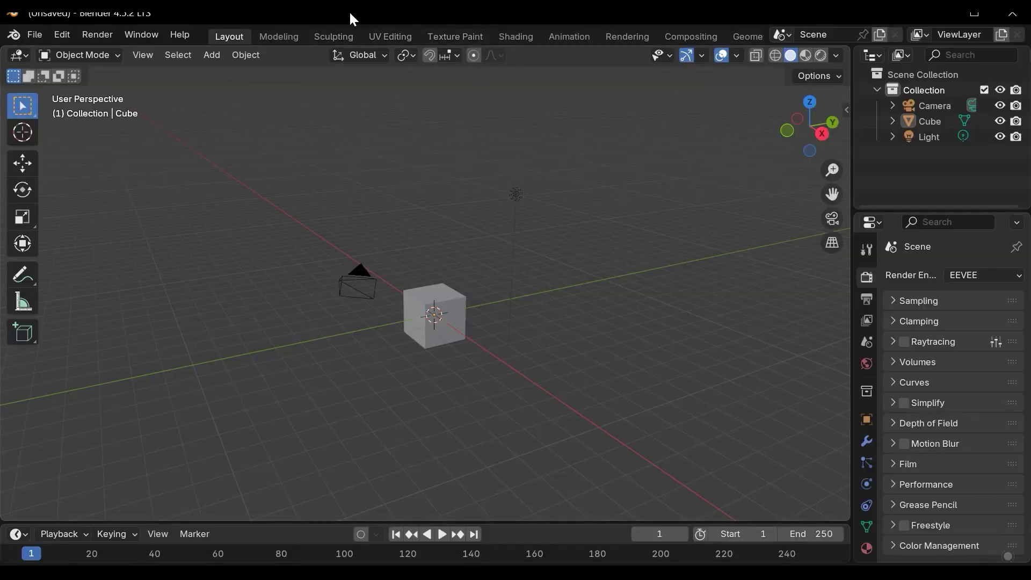
pyautogui.moveTo(349, 14); pyautogui.dragTo(371, 131)
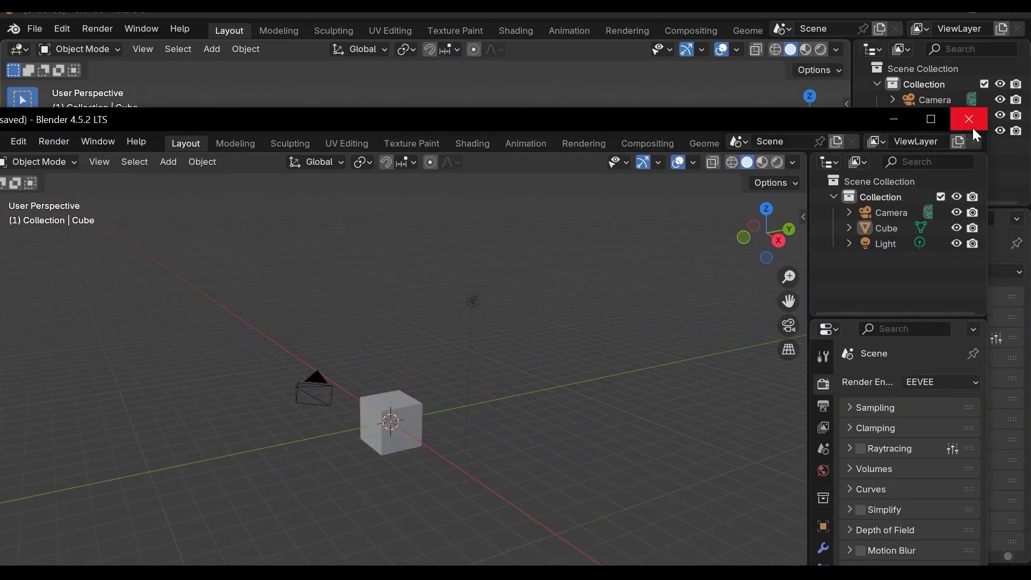
pyautogui.click(971, 124)
pyautogui.click(141, 28)
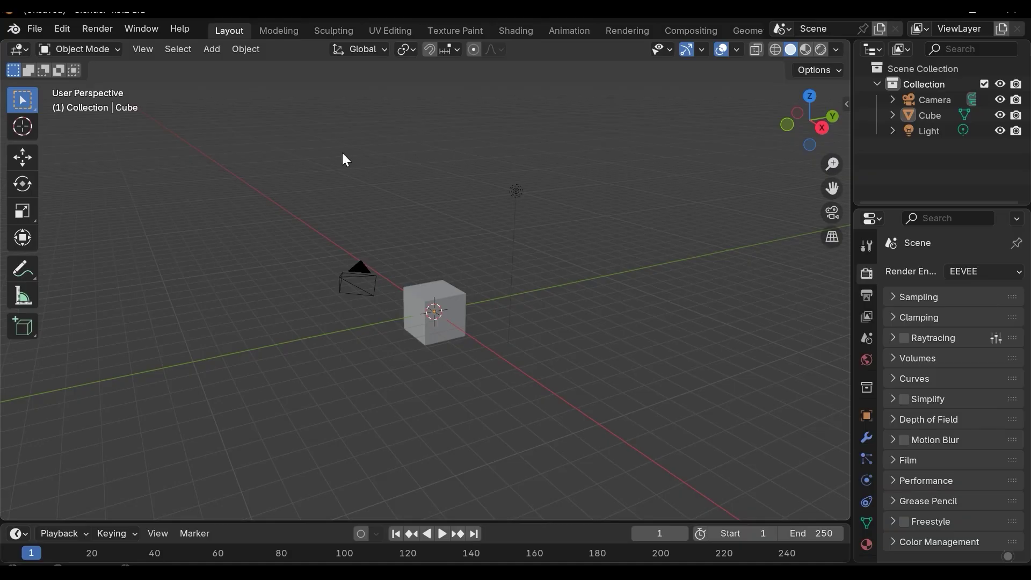
# Browse the Help menu, then orbit the view slightly around the scene
pyautogui.click(184, 28)
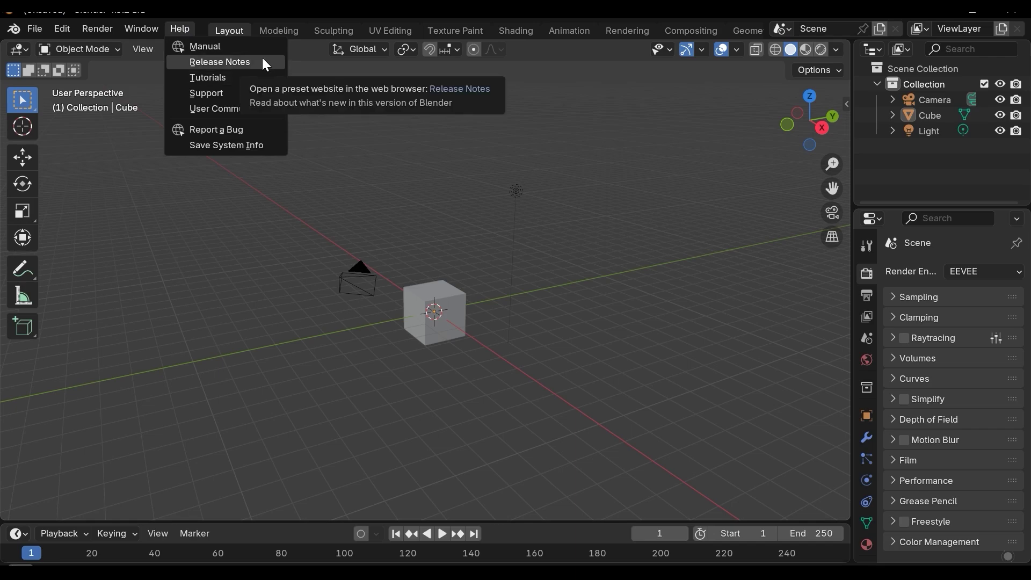
pyautogui.scroll(-5, 295, 30)
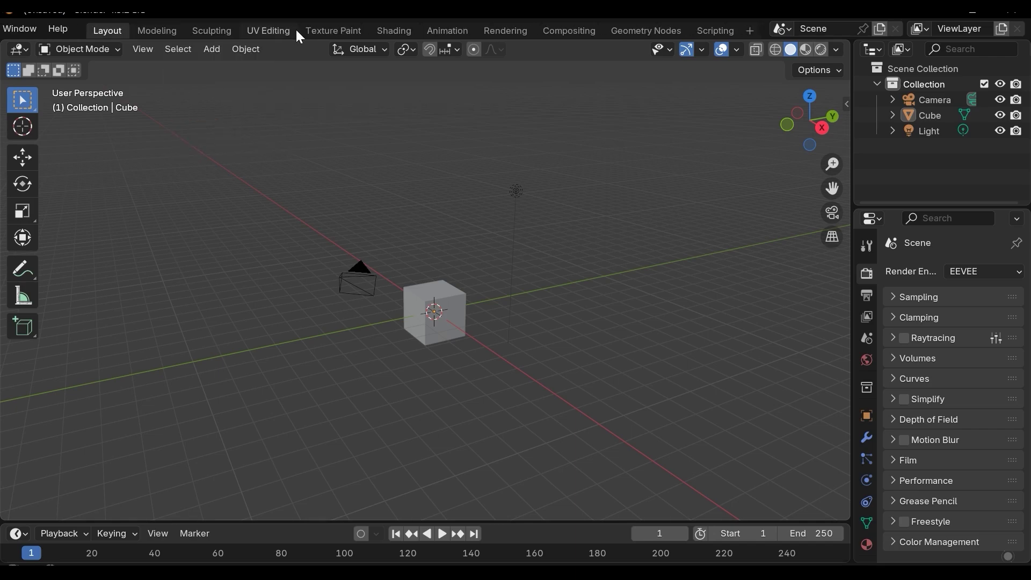
pyautogui.scroll(5, 299, 35)
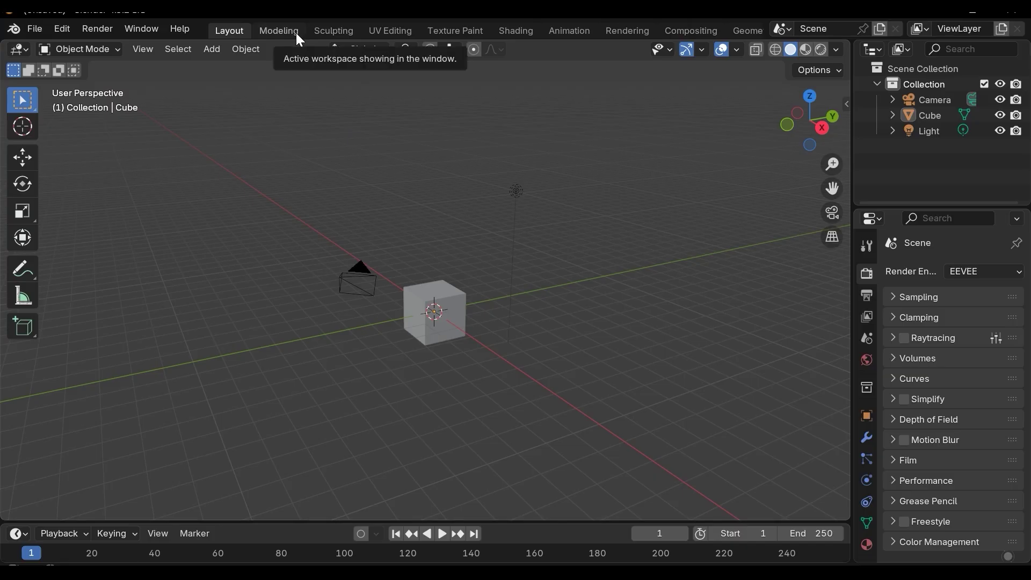
pyautogui.moveTo(449, 228); pyautogui.dragTo(458, 255, button='middle')
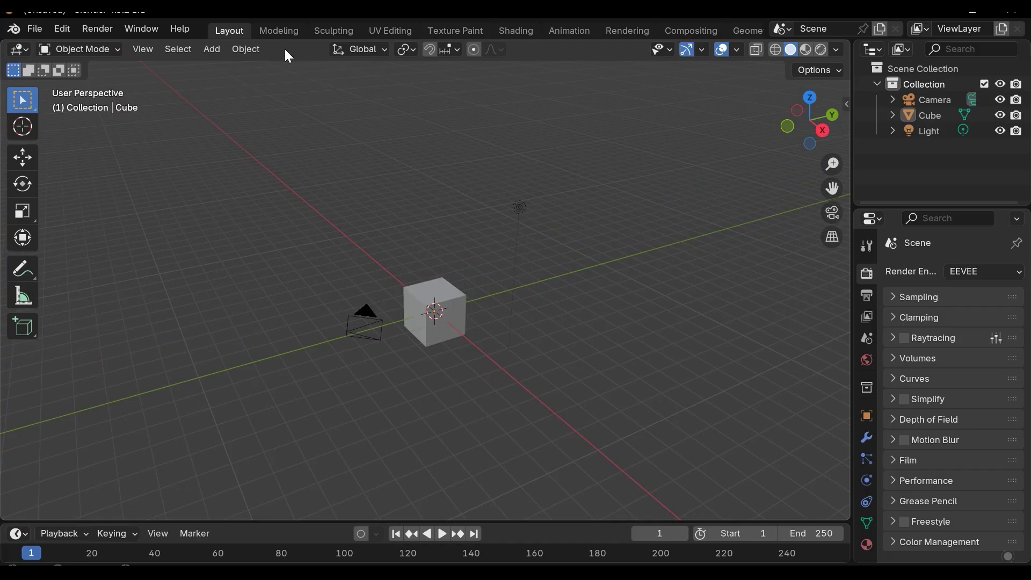
# Visit the Modeling and Sculpting workspaces, orbiting in each, then switch to UV Editing
pyautogui.click(282, 34)
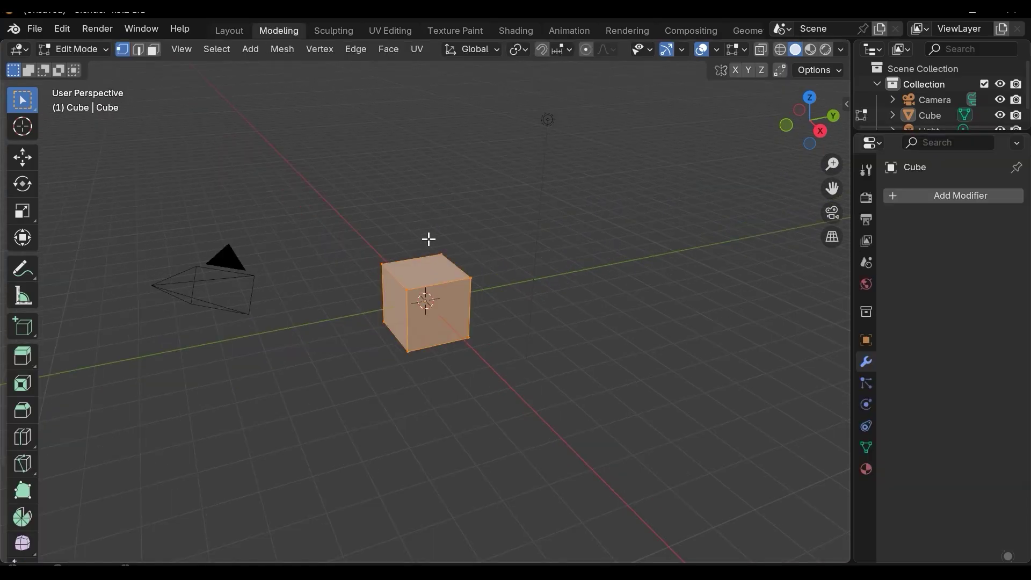
pyautogui.moveTo(434, 242); pyautogui.dragTo(458, 291, button='middle')
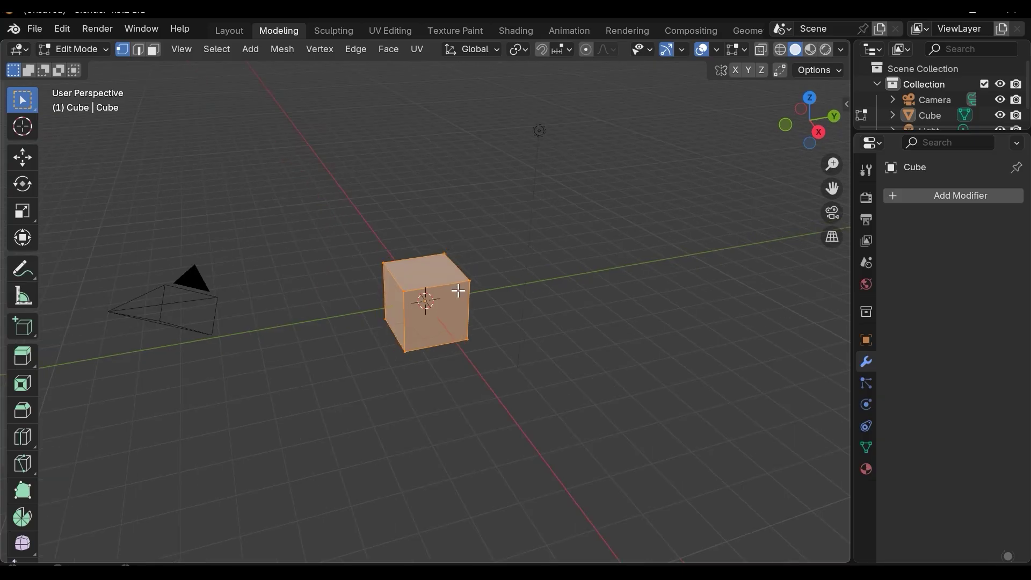
pyautogui.click(332, 33)
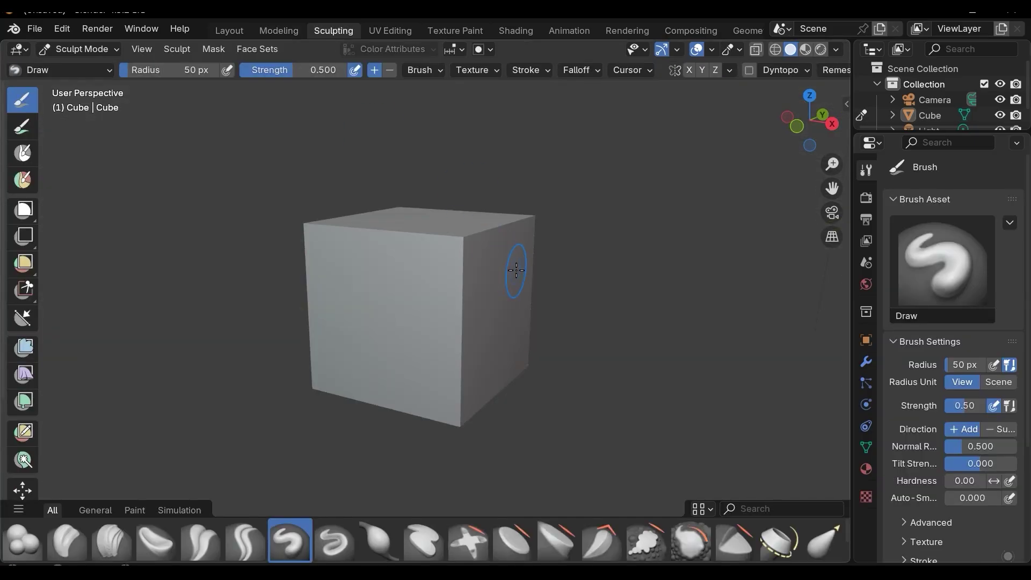
pyautogui.moveTo(499, 271)
pyautogui.mouseDown(button='middle')
pyautogui.moveTo(422, 322)
pyautogui.moveTo(461, 312)
pyautogui.mouseUp(button='middle')
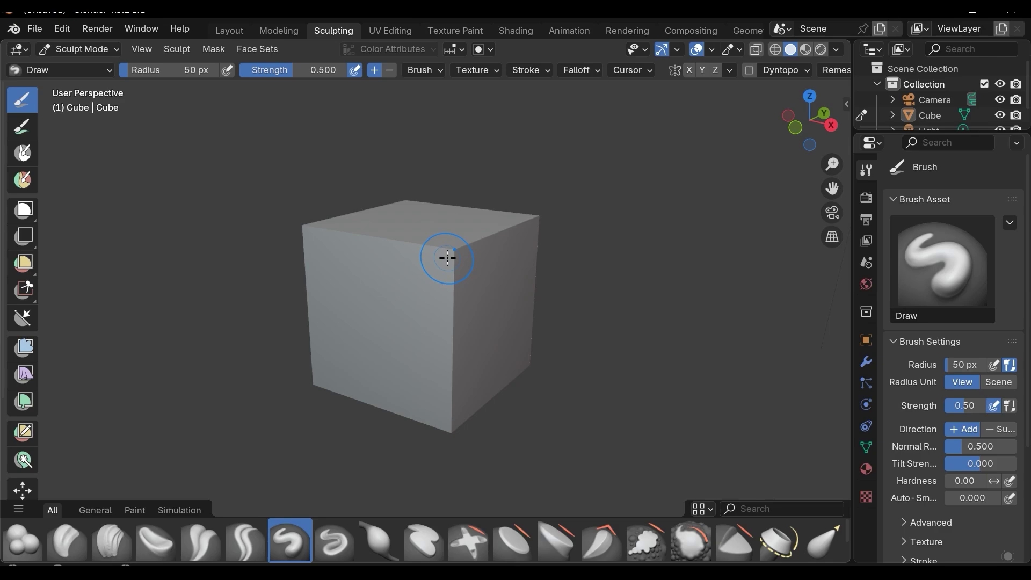
pyautogui.click(392, 31)
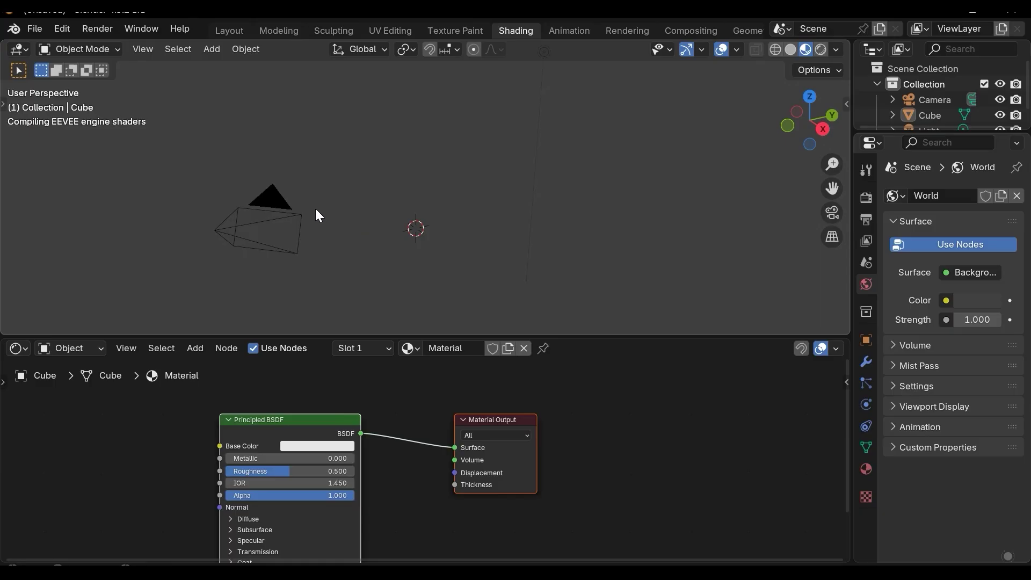
# In the Shading workspace, let EEVEE finish compiling so the cube shows against the HDRI
pyautogui.click(598, 235)
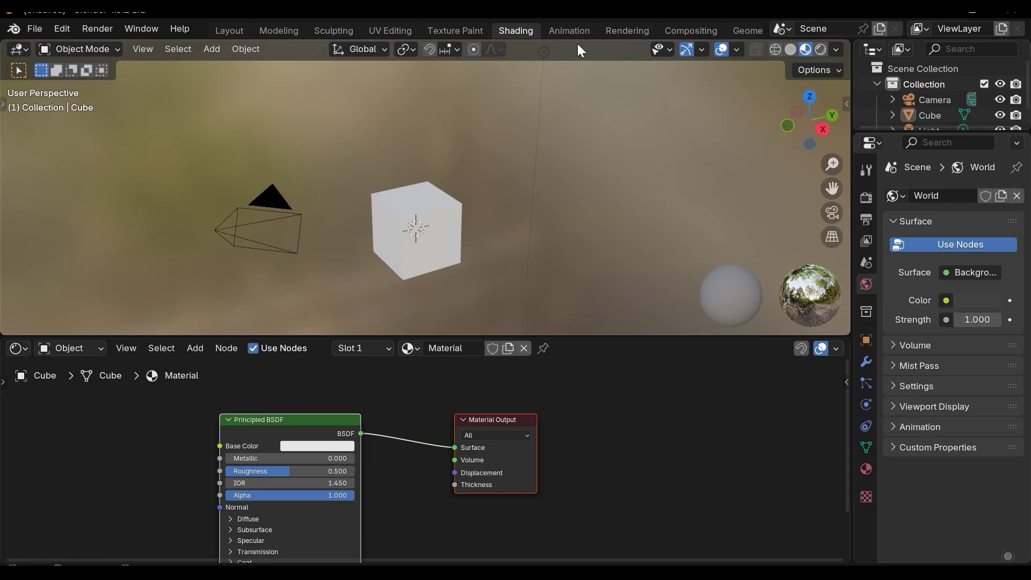
# Switch to the Animation workspace to see the camera view, 3D viewport and empty Dope Sheet
pyautogui.click(569, 31)
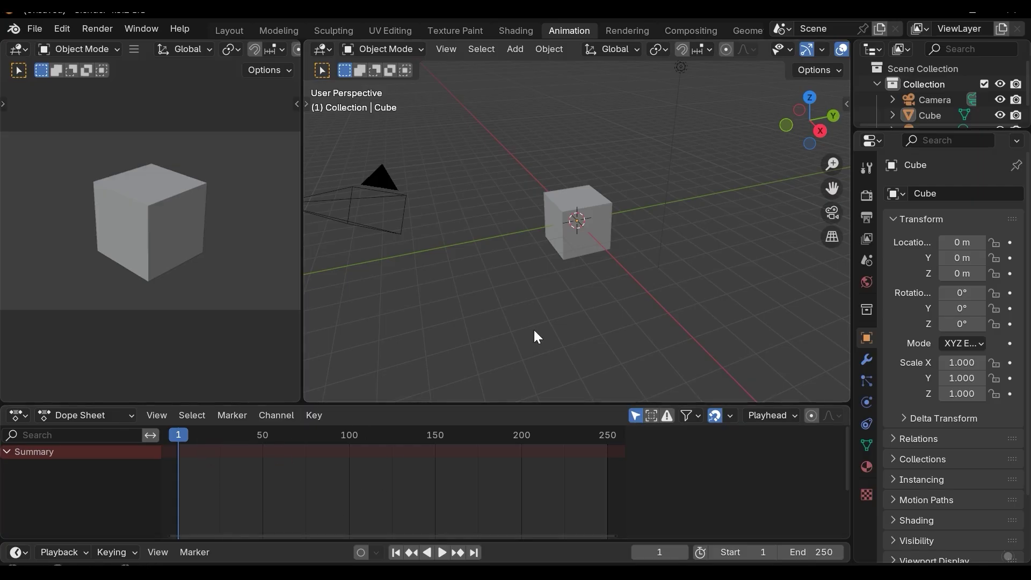
# Switch to the Rendering workspace and show the Render menu with Render Image
pyautogui.click(627, 32)
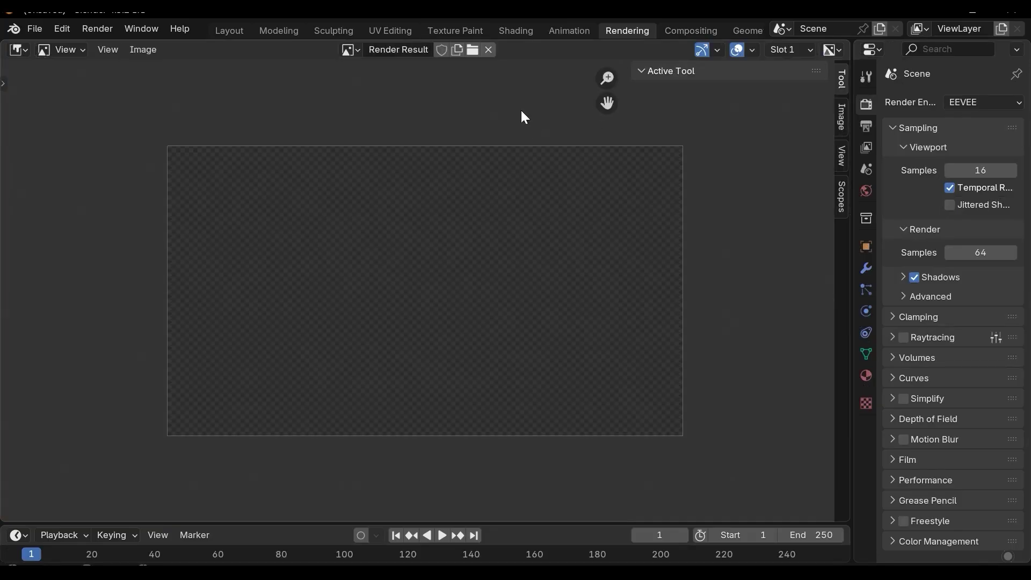
pyautogui.click(97, 29)
# Scroll the workspace tabs along and switch to the Compositing workspace
pyautogui.scroll(-5, 617, 31)
pyautogui.click(559, 31)
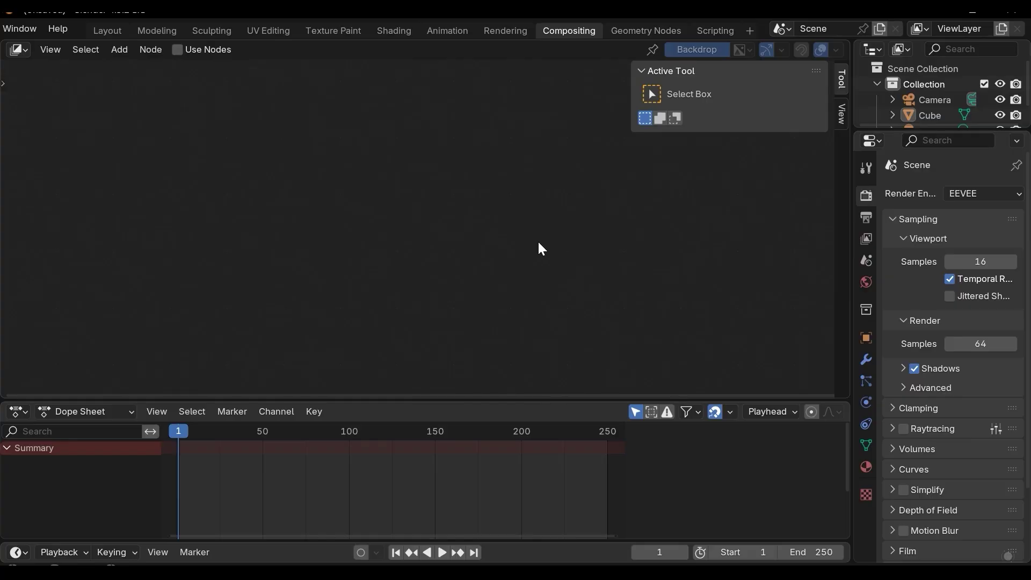
# Switch to Geometry Nodes to see the cube's 8 vertex positions in the spreadsheet
pyautogui.click(646, 30)
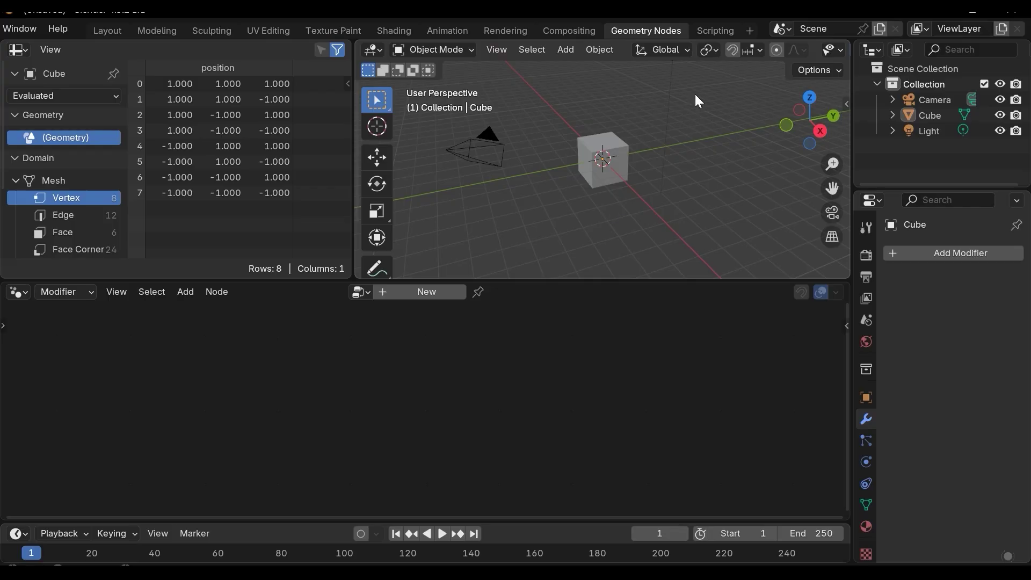
# Switch to the Scripting workspace with its Python console and empty text editor
pyautogui.click(716, 32)
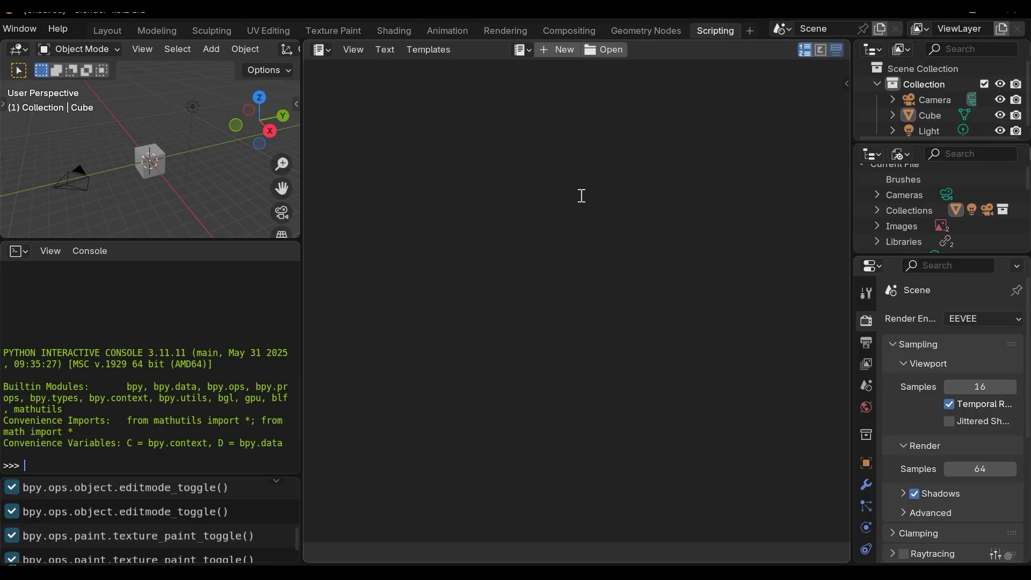
# Return to the Layout workspace with Ctrl+PageDown and orbit the view around the cube
pyautogui.hotkey('ctrl', 'pagedown')
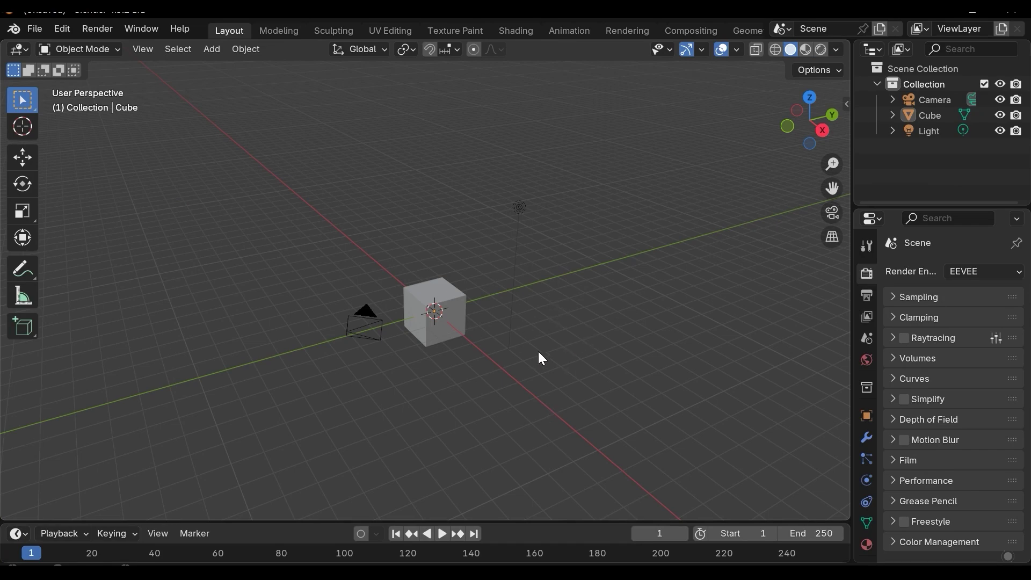
pyautogui.moveTo(546, 359); pyautogui.dragTo(461, 367, button='middle')
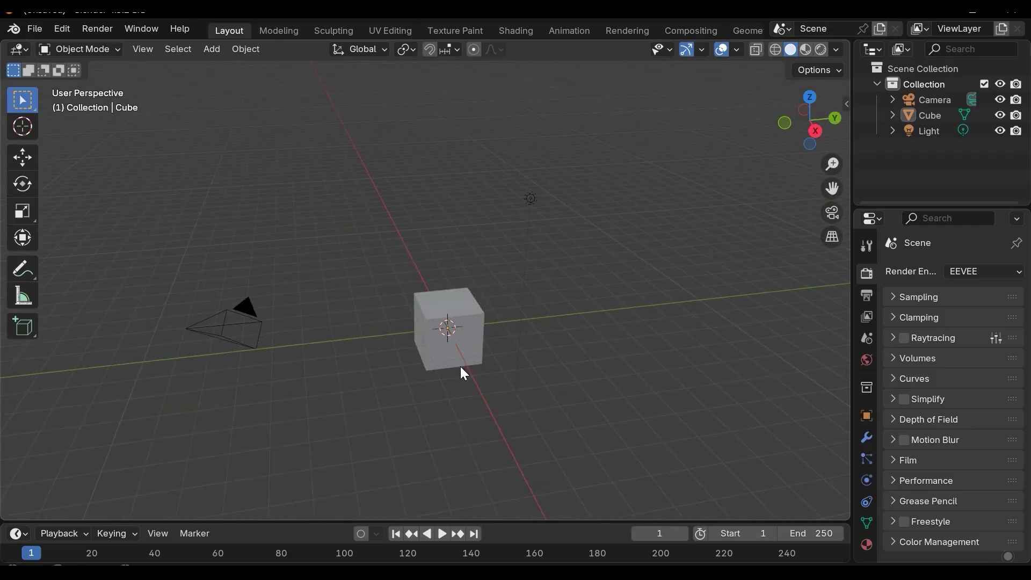
pyautogui.click(444, 333)
pyautogui.click(529, 247)
pyautogui.click(530, 199)
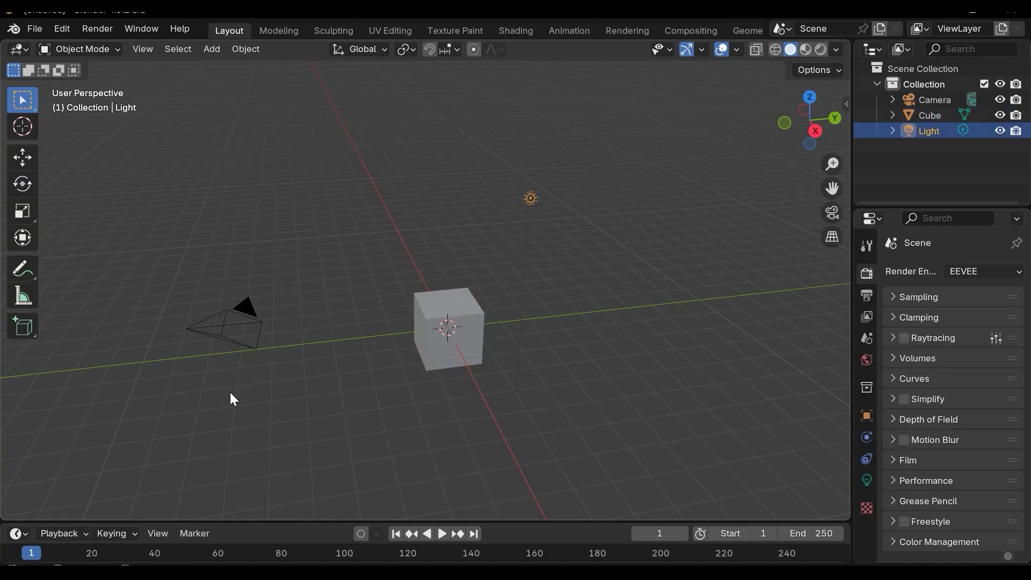
pyautogui.click(247, 346)
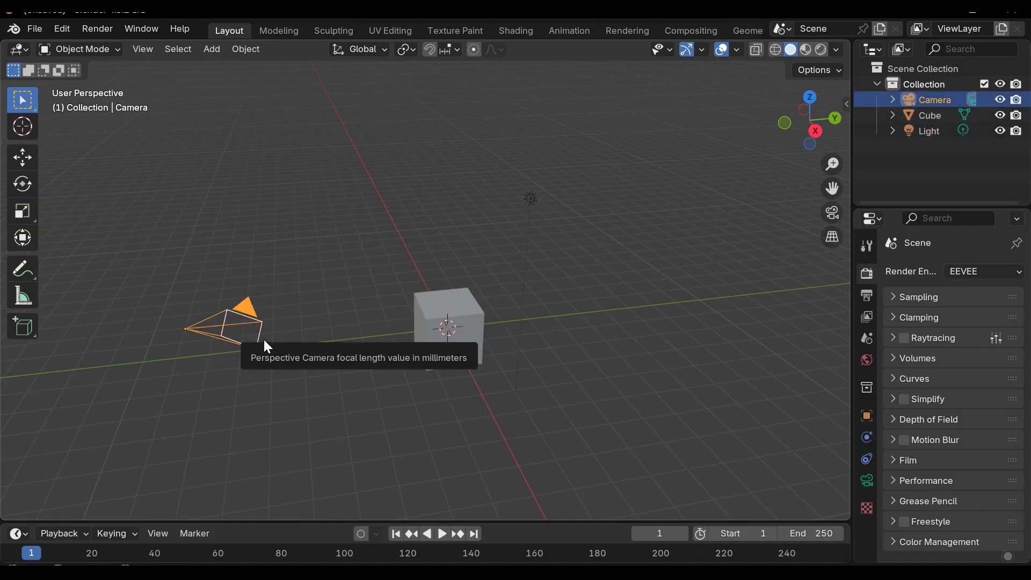
pyautogui.click(367, 446)
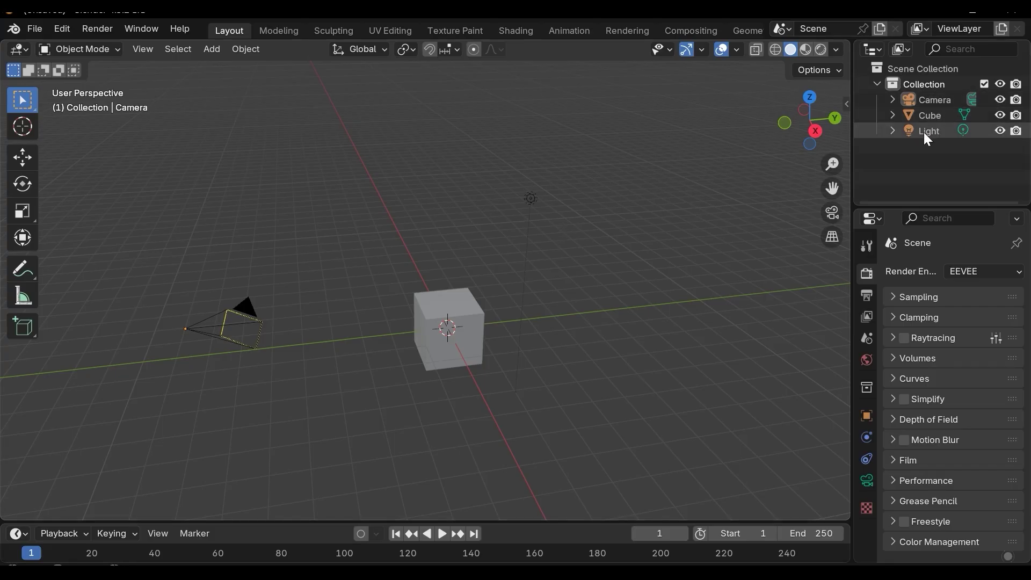
pyautogui.click(929, 99)
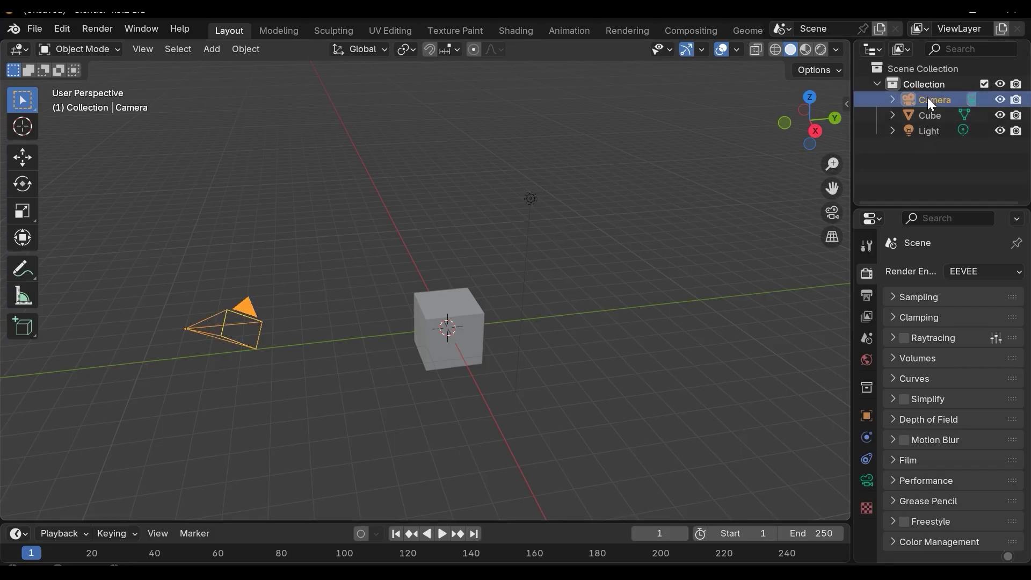
pyautogui.click(927, 131)
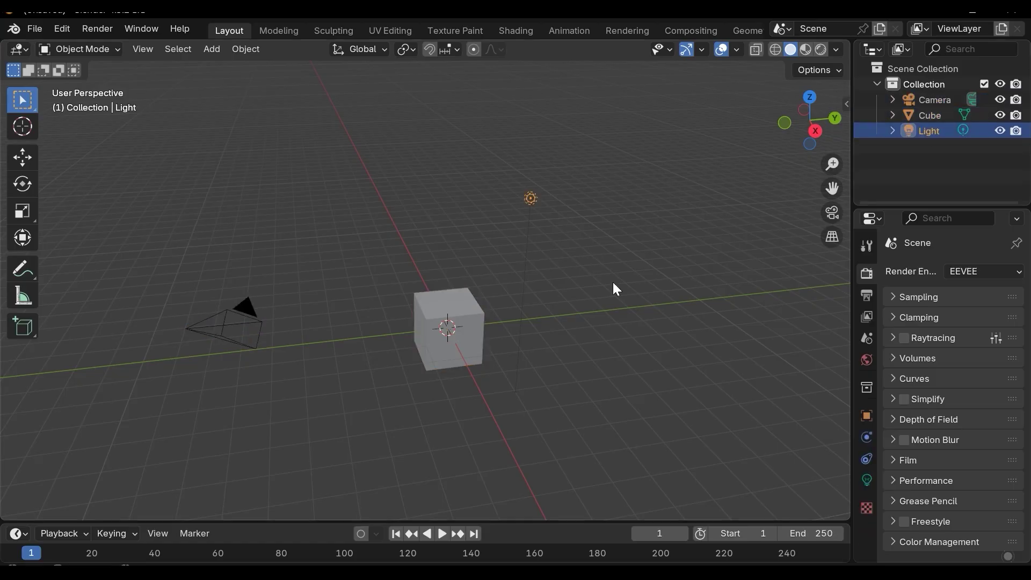
pyautogui.click(459, 352)
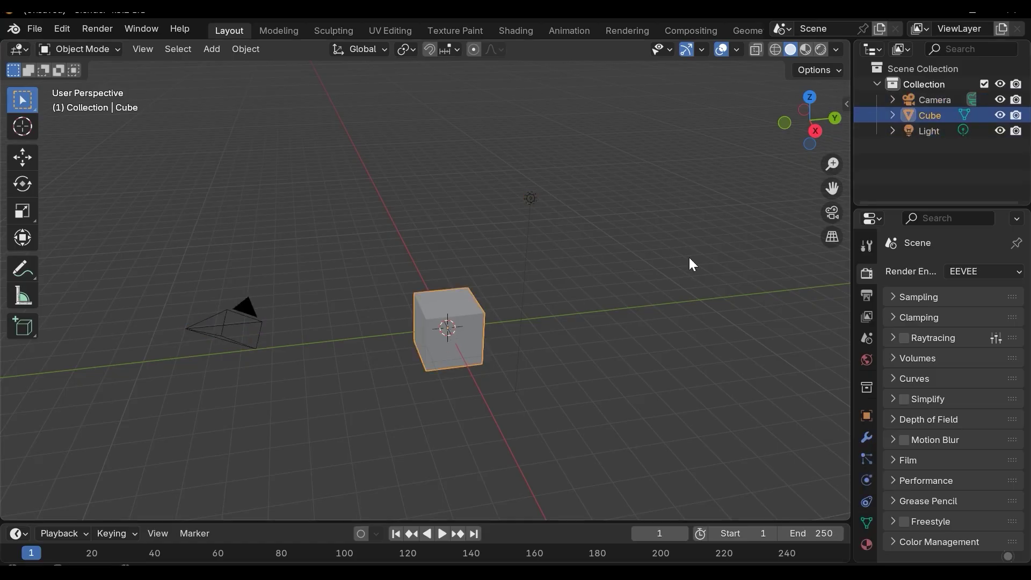
pyautogui.click(931, 101)
pyautogui.click(929, 132)
pyautogui.click(558, 282)
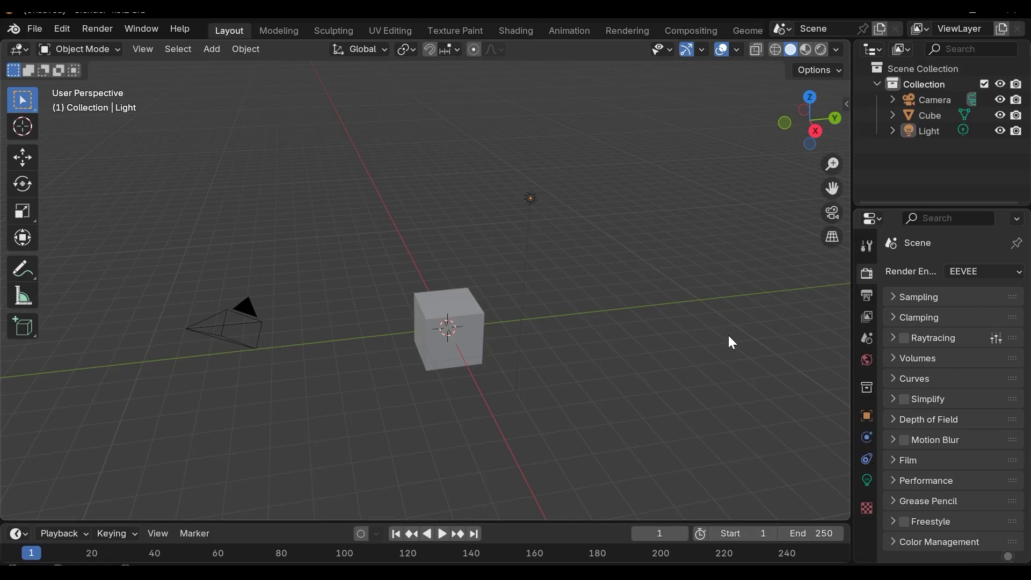
# Inspect the cube's material, then the light's Power 1000 point-light settings, and deselect all
pyautogui.click(471, 355)
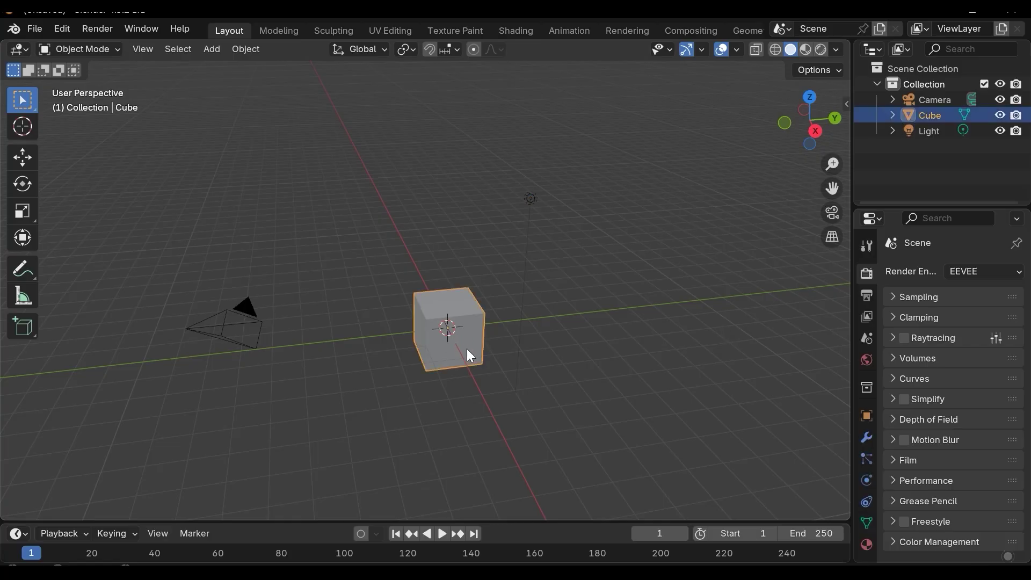
pyautogui.scroll(-2, 870, 414)
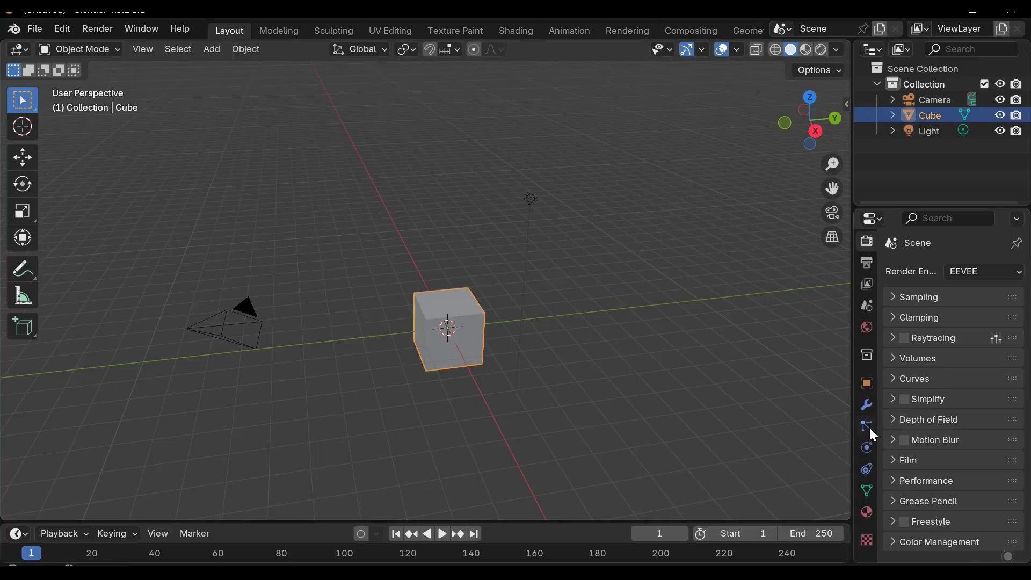
pyautogui.click(531, 200)
pyautogui.hotkey('ctrl', 'z')
pyautogui.click(867, 513)
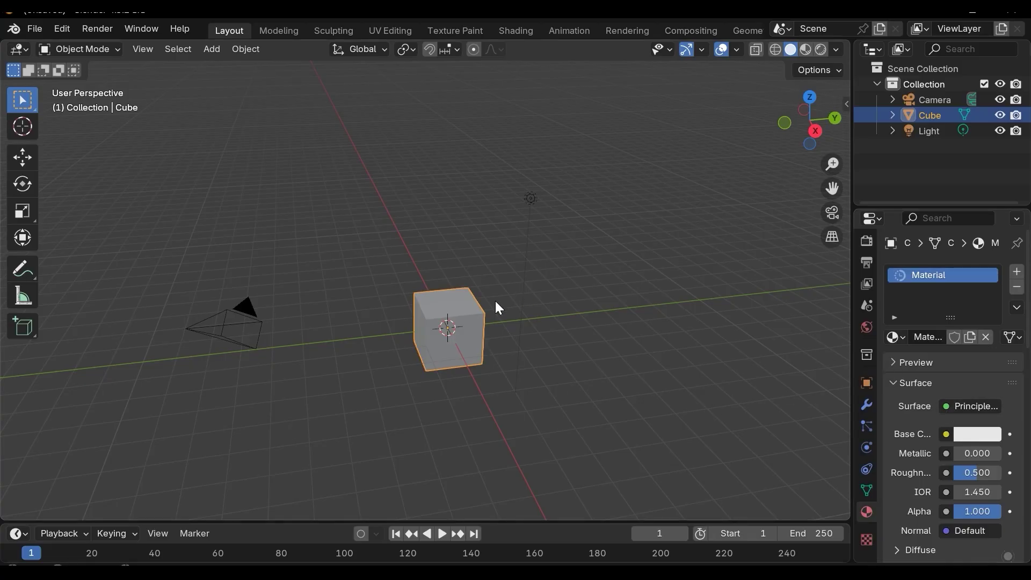
pyautogui.click(531, 199)
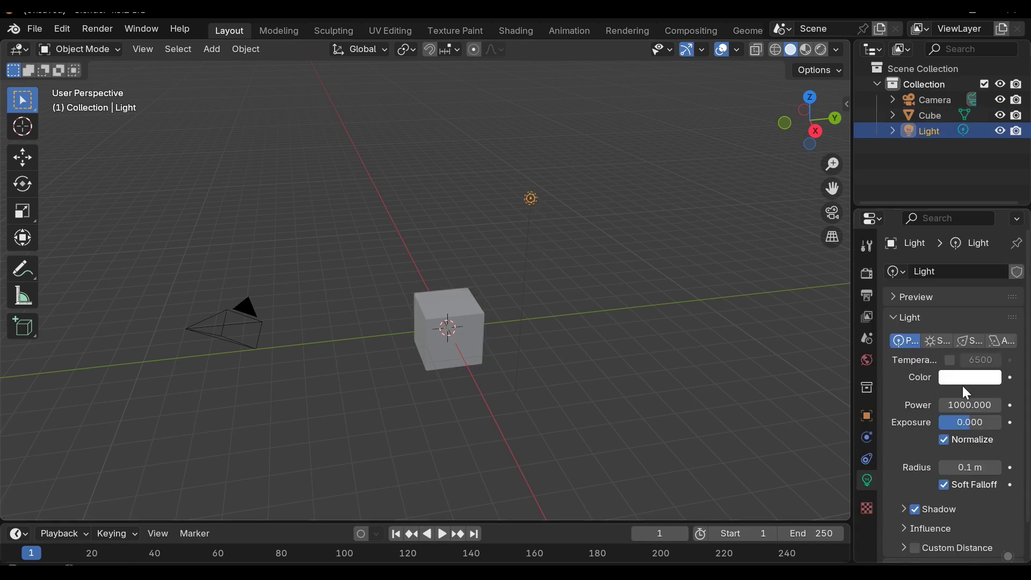
pyautogui.hotkey('alt', 'a')
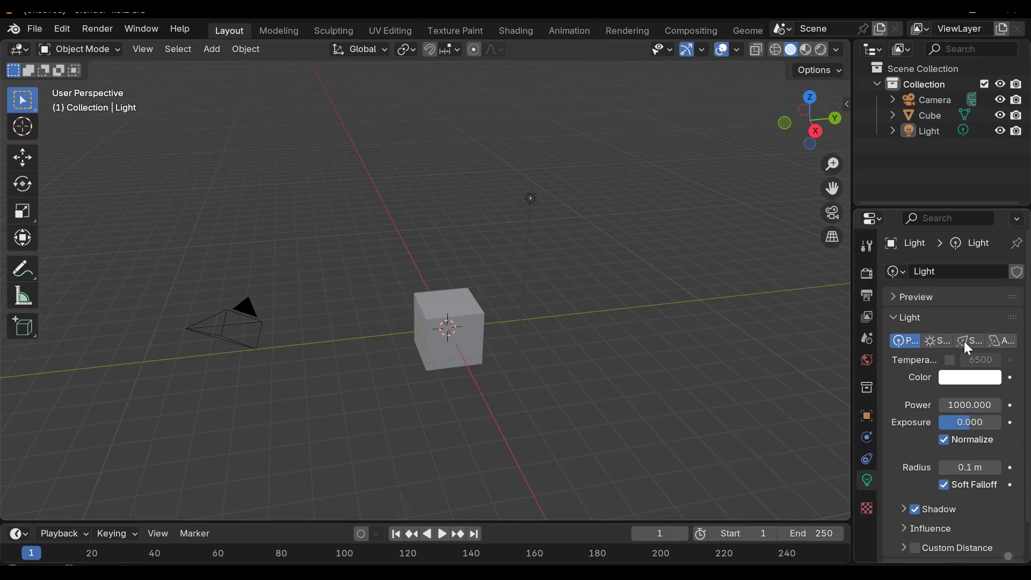
# Enlarge the timeline, view its header options, then collapse it to just the header strip
pyautogui.moveTo(219, 519); pyautogui.dragTo(219, 480)
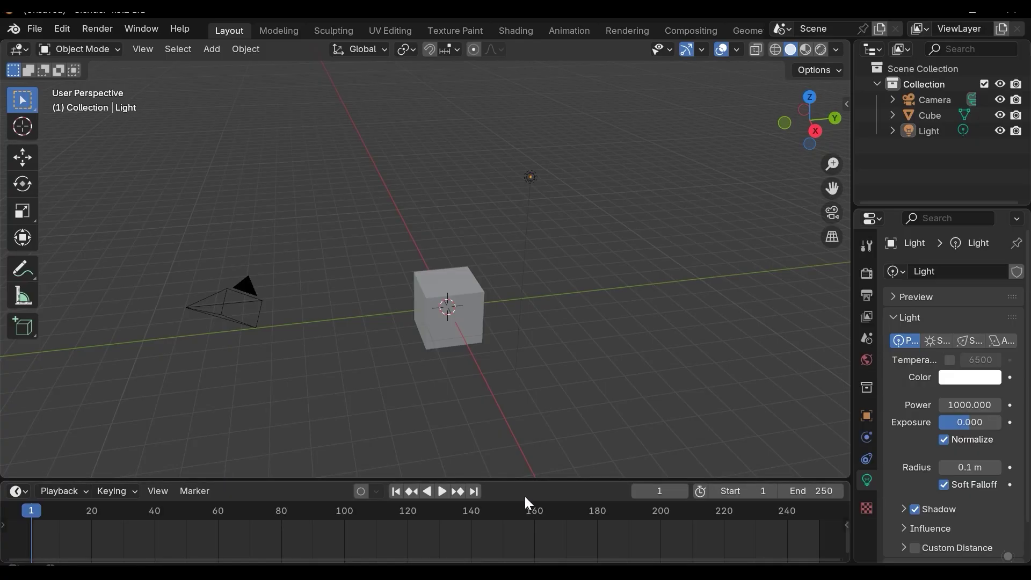
pyautogui.rightClick(541, 497)
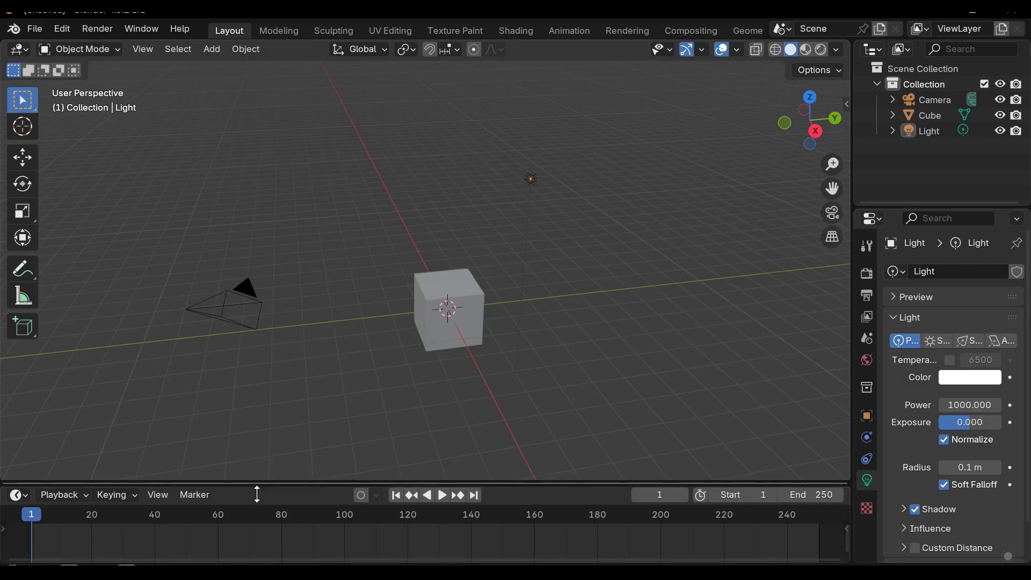
pyautogui.moveTo(256, 477); pyautogui.dragTo(256, 541)
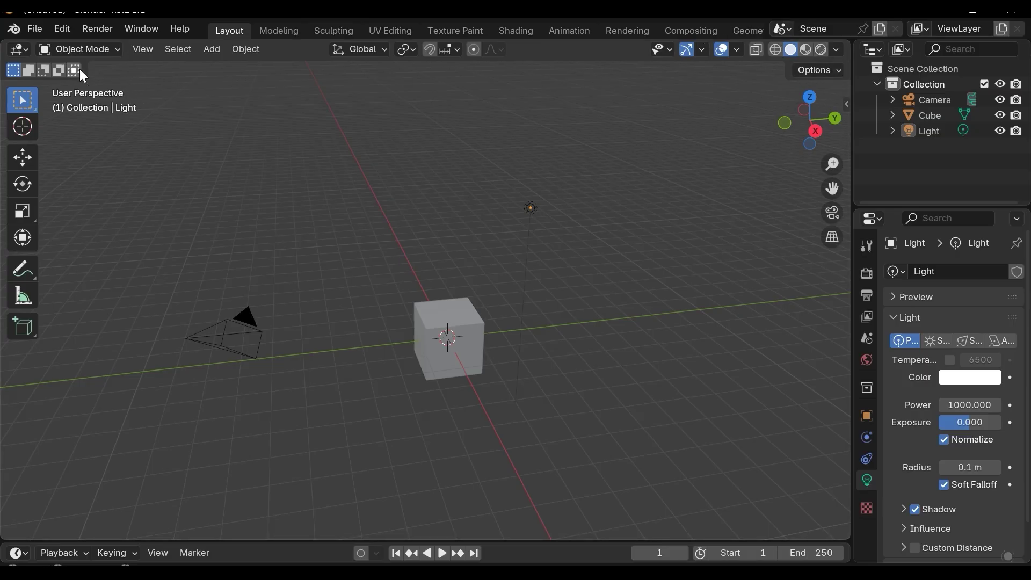
pyautogui.click(20, 45)
pyautogui.click(19, 49)
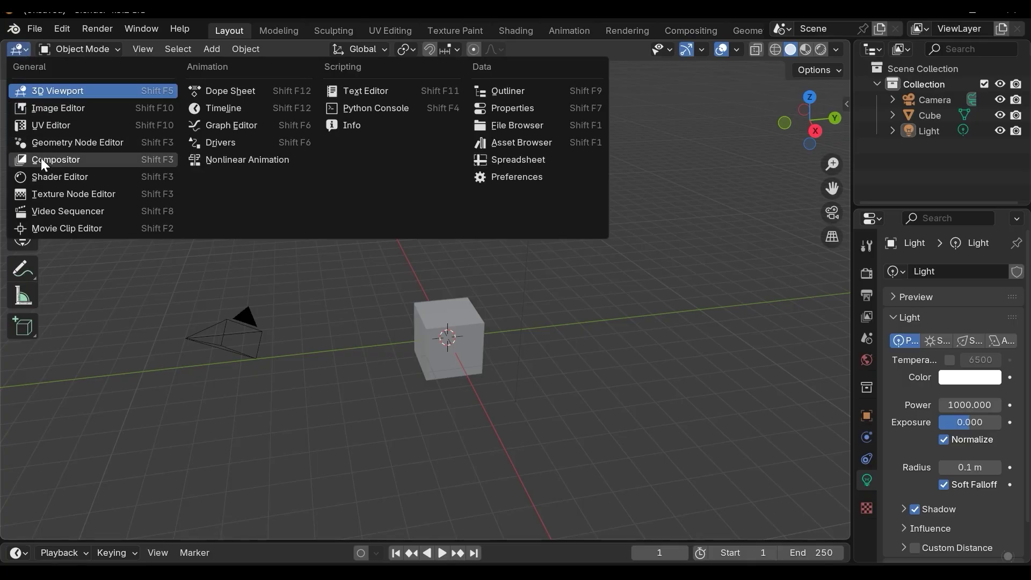
pyautogui.click(75, 167)
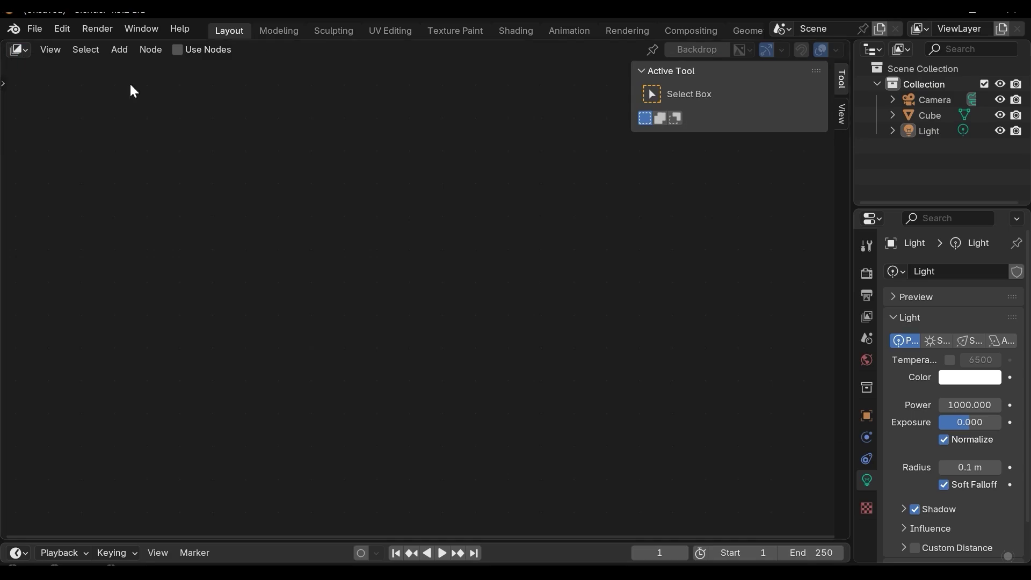
pyautogui.click(19, 49)
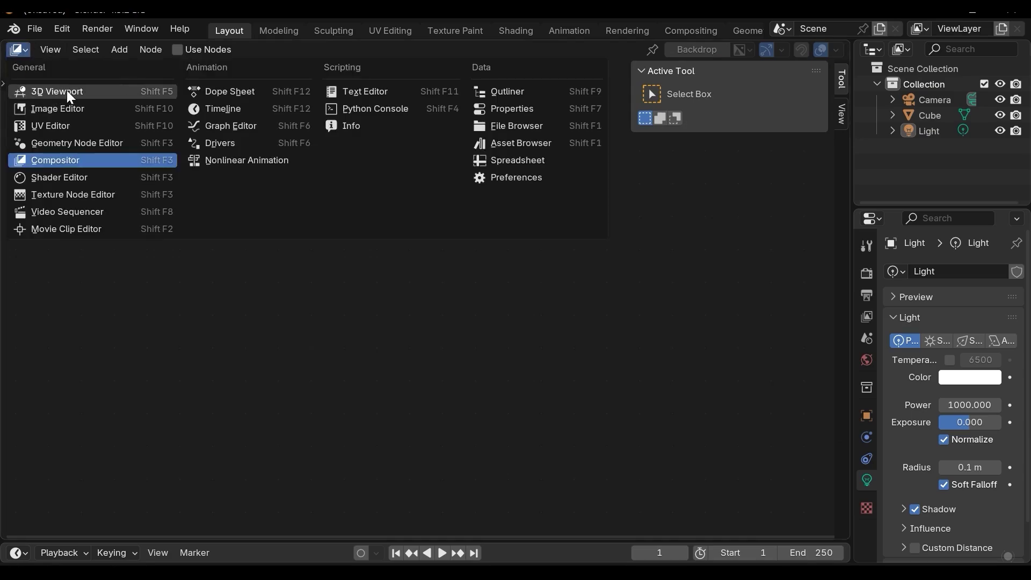
pyautogui.click(94, 91)
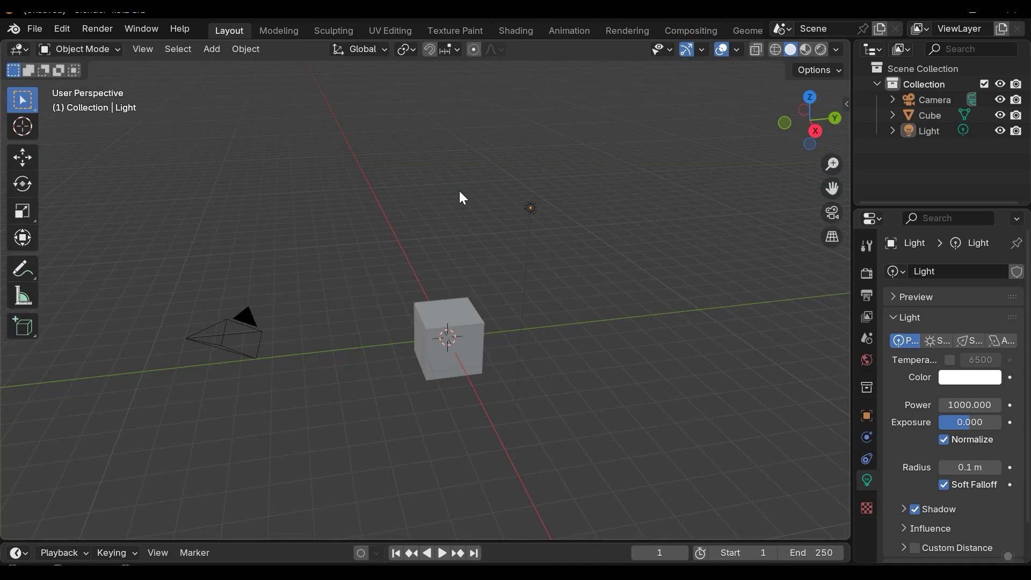
pyautogui.click(140, 49)
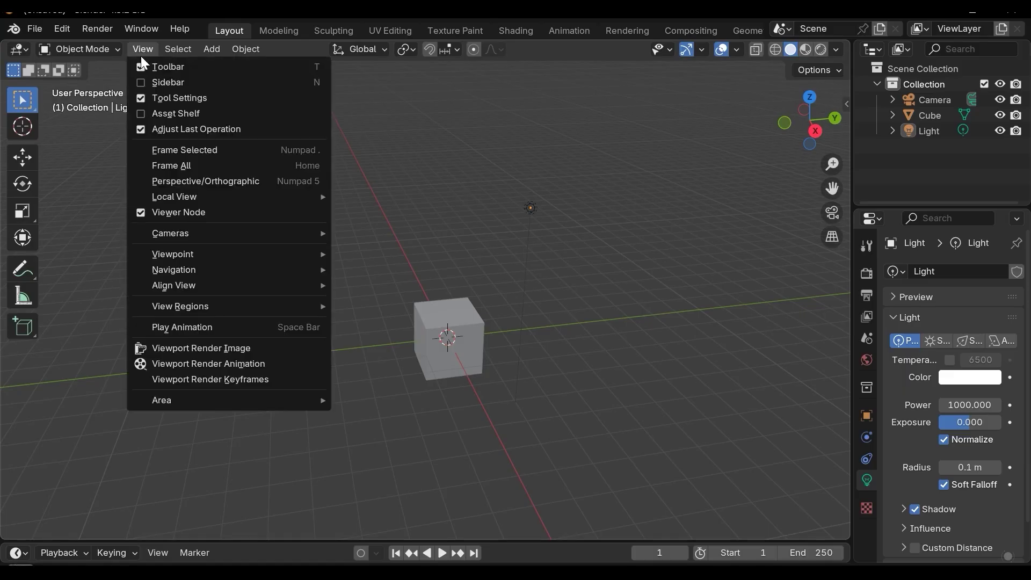
pyautogui.click(180, 49)
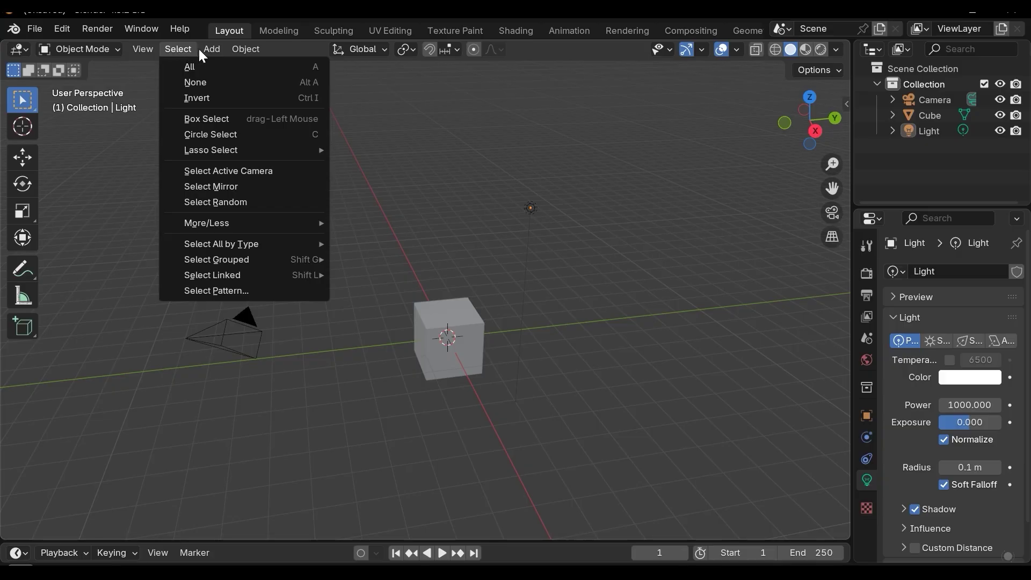
pyautogui.moveTo(215, 51)
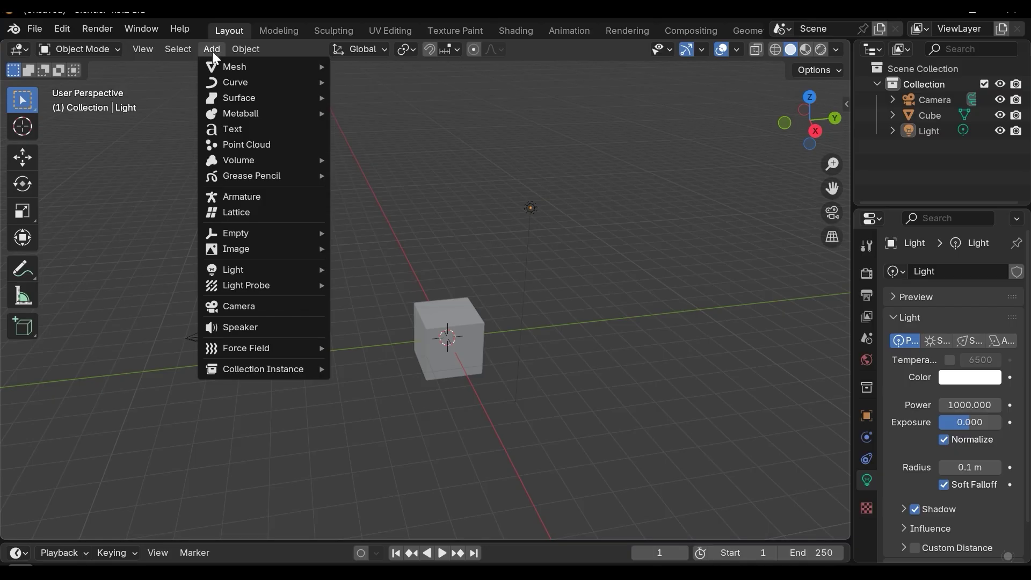
pyautogui.moveTo(252, 47)
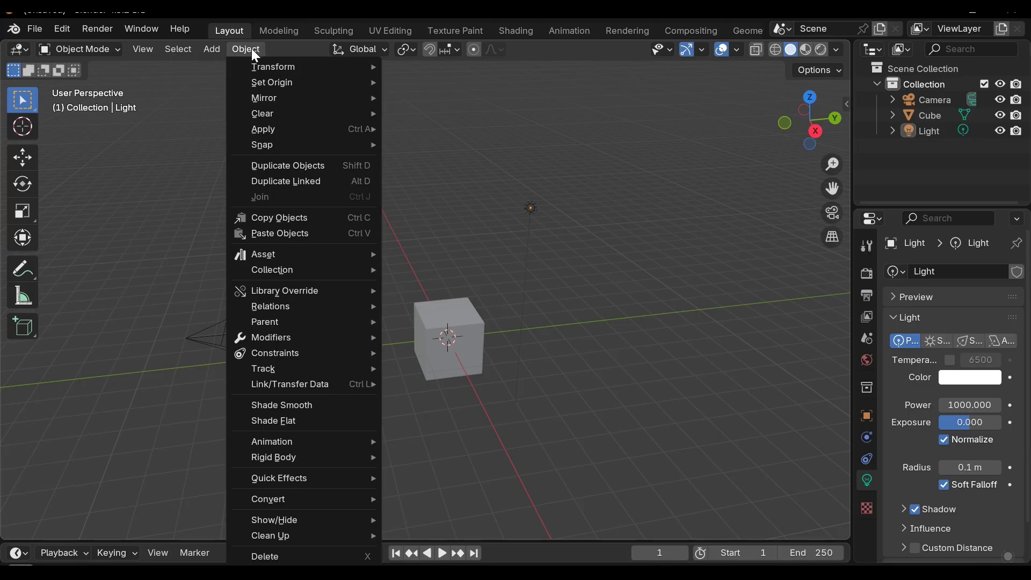
pyautogui.click(256, 47)
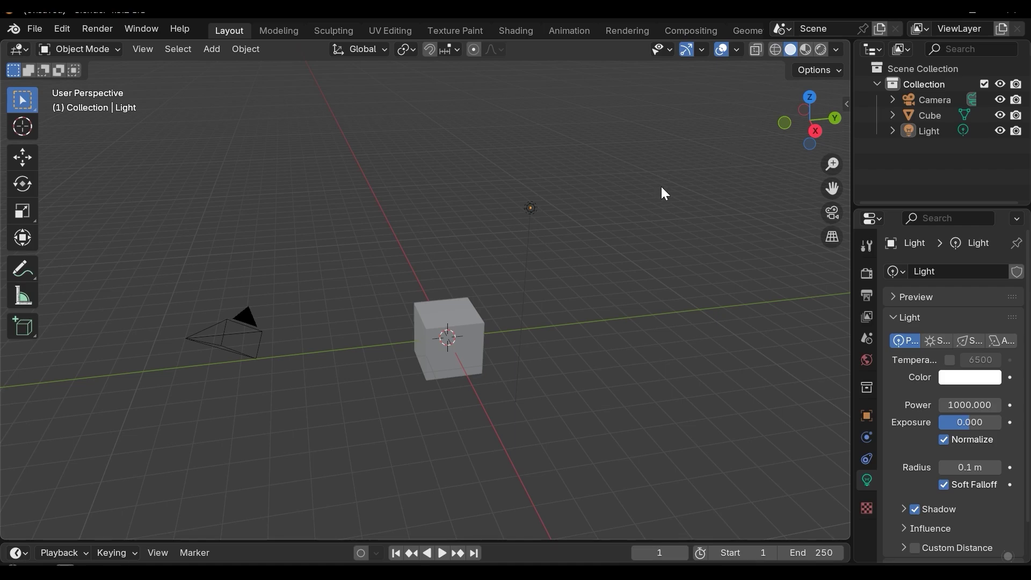
# Show the N sidebar, select the cube, and browse the sidebar's Tool and View tabs
pyautogui.moveTo(660, 192); pyautogui.dragTo(659, 213, button='middle')
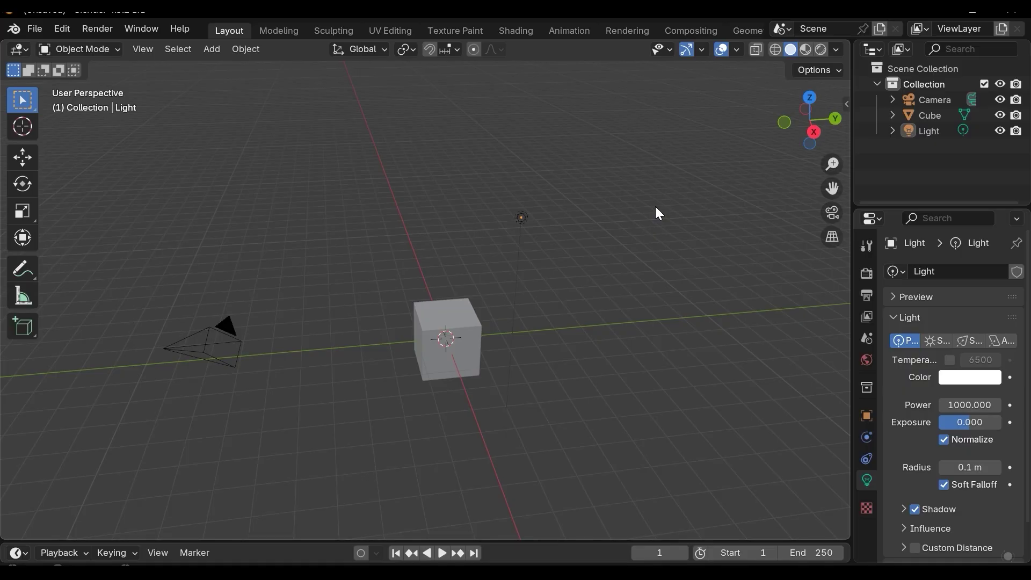
pyautogui.press('n')
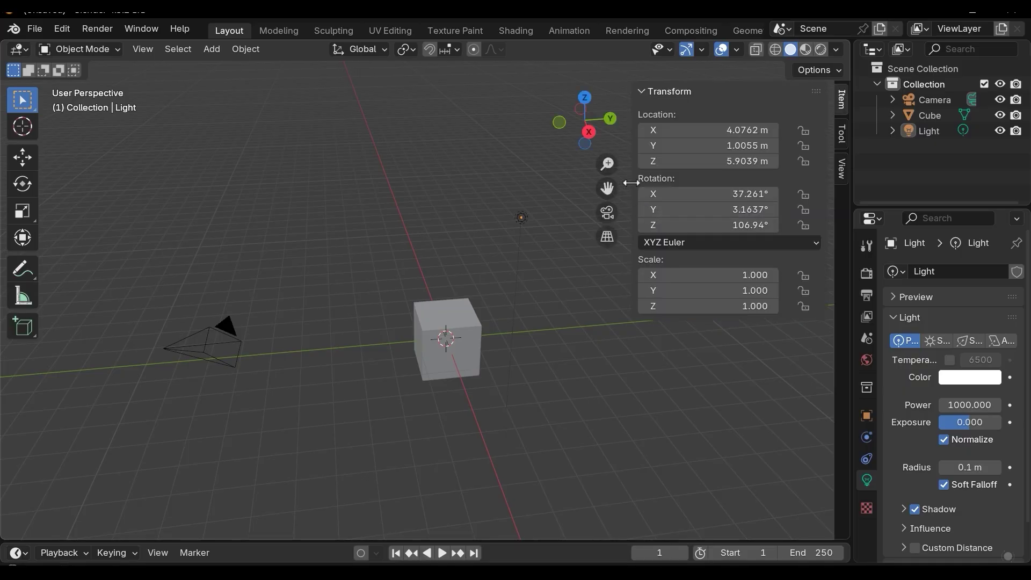
pyautogui.moveTo(594, 287)
pyautogui.mouseDown(button='middle')
pyautogui.moveTo(562, 311)
pyautogui.moveTo(585, 304)
pyautogui.mouseUp(button='middle')
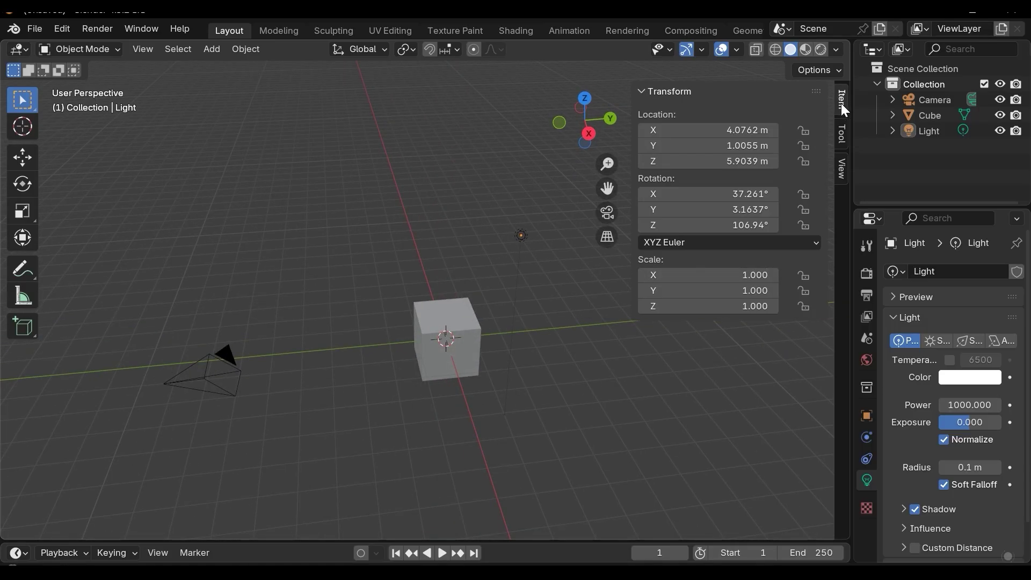
pyautogui.click(482, 304)
pyautogui.click(842, 133)
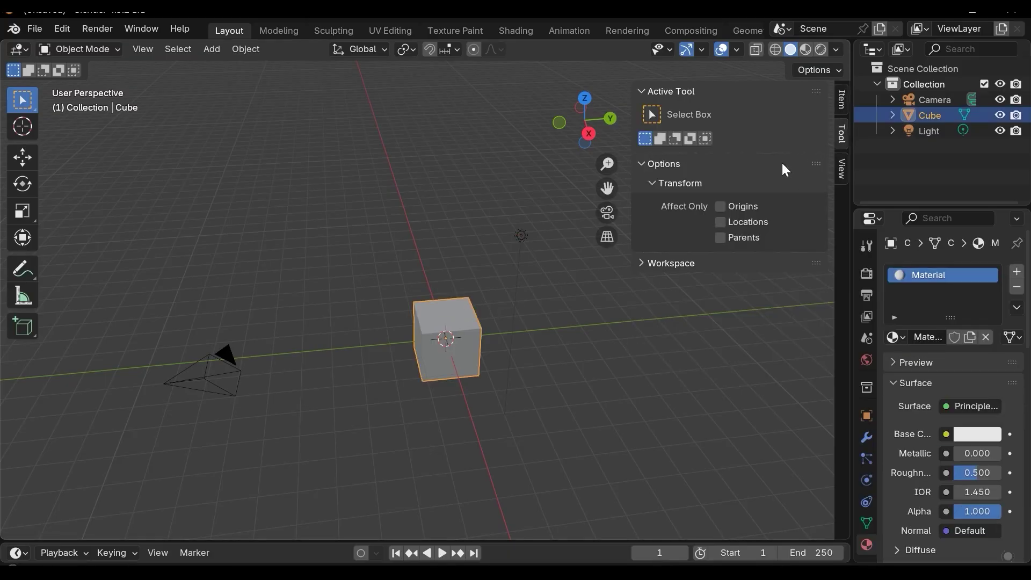
pyautogui.click(843, 169)
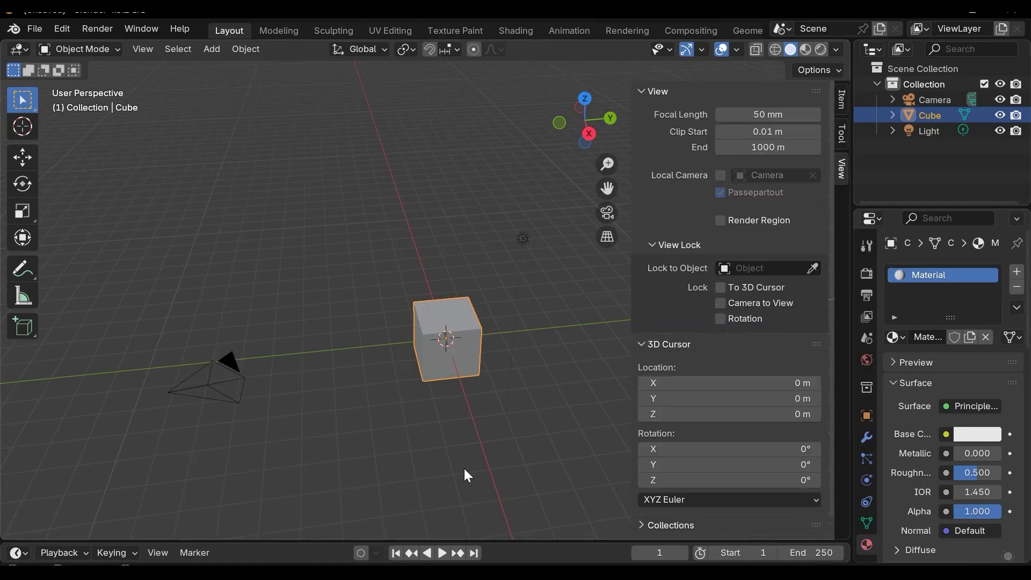
# Orbit to look down onto the scene and hide the sidebar again
pyautogui.moveTo(449, 340); pyautogui.dragTo(430, 321, button='middle')
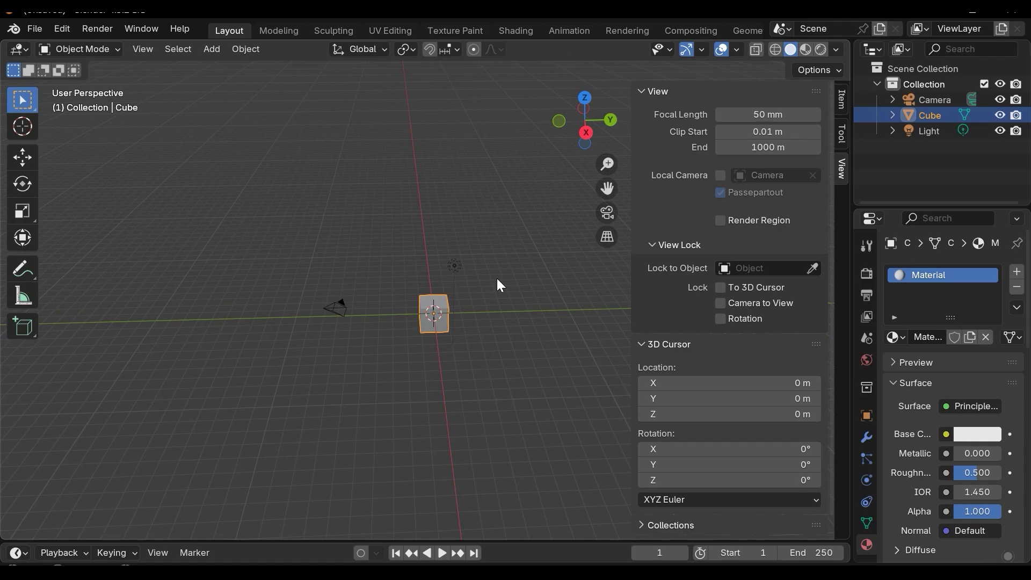
pyautogui.moveTo(498, 279); pyautogui.dragTo(475, 320, button='middle')
pyautogui.press('n')
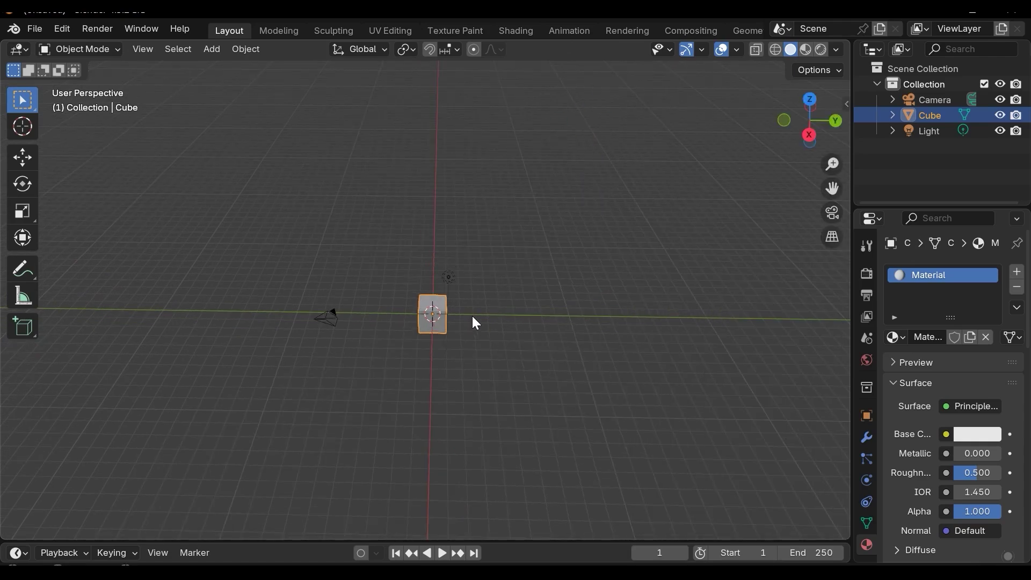